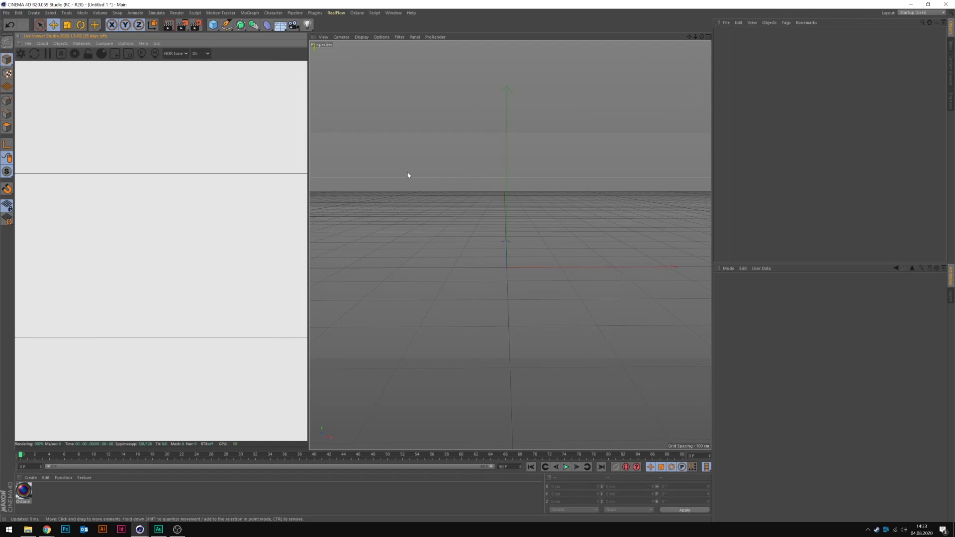
Set the render output height to 800 pixels for a square 800 x 800 image.
{"action": "left_click", "coordinate": [196, 24]}
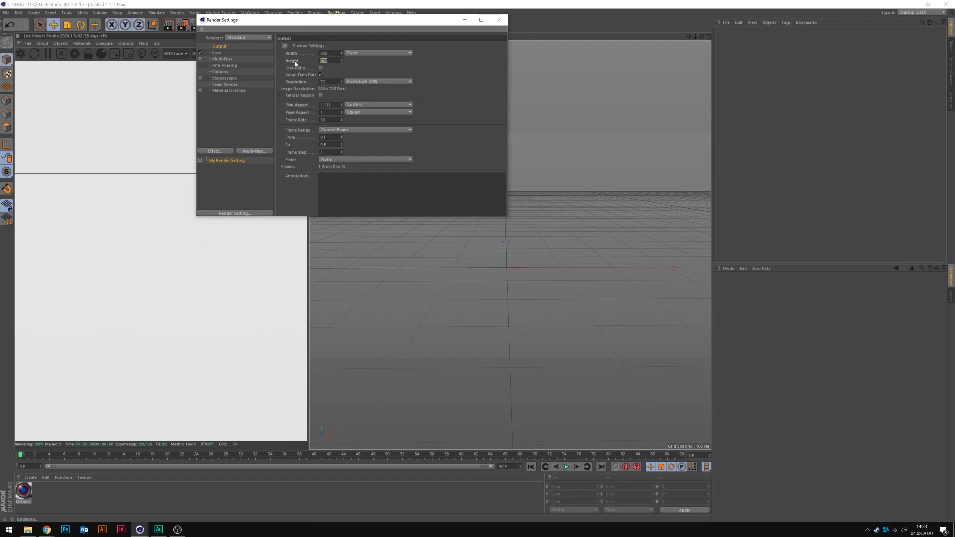
{"action": "type", "text": "800"}
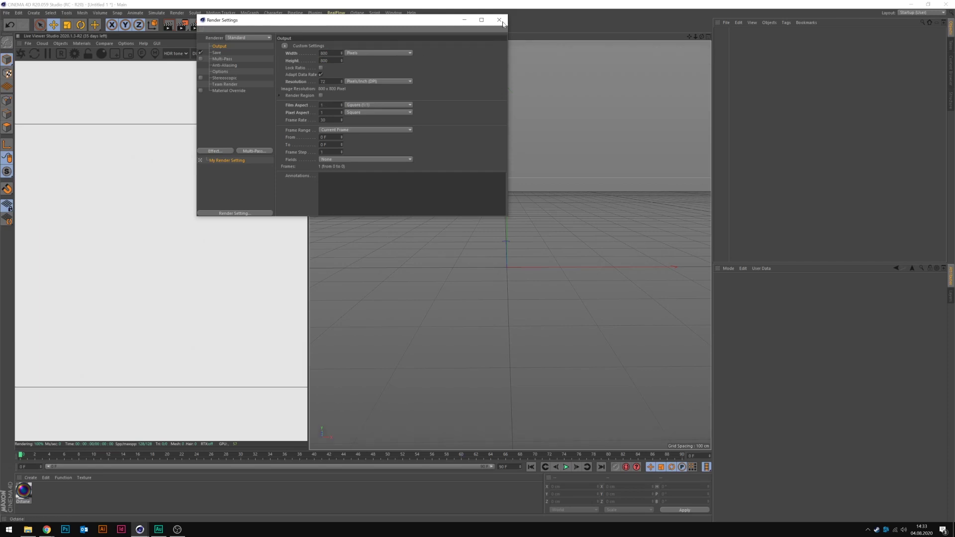
{"action": "left_click", "coordinate": [501, 22]}
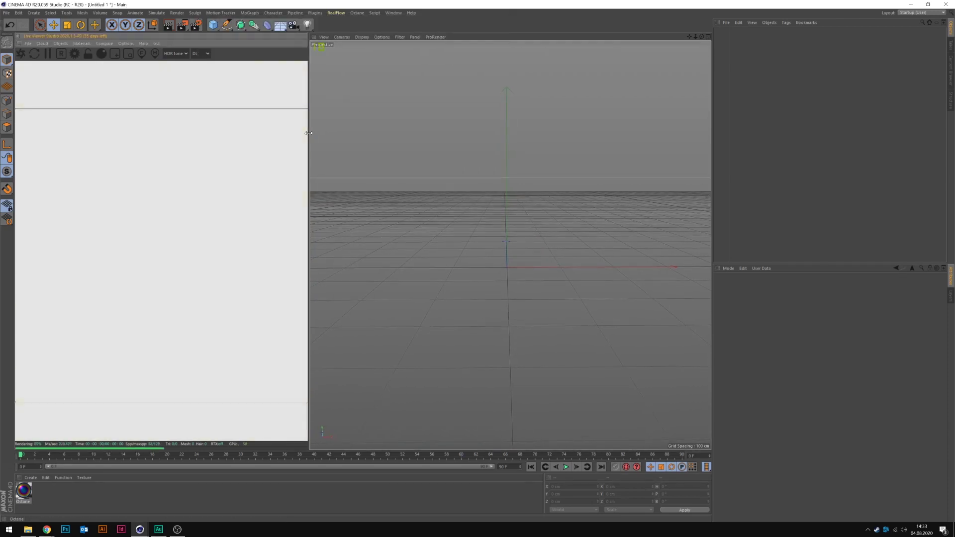
Start the Octane live render and add a Vectron object to the scene.
{"action": "left_click", "coordinate": [21, 54]}
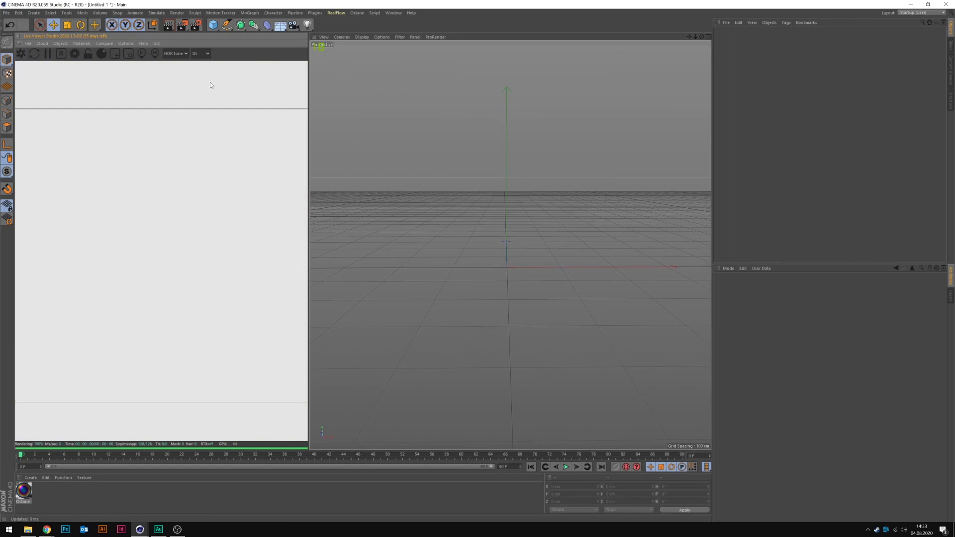
{"action": "left_click", "coordinate": [60, 44]}
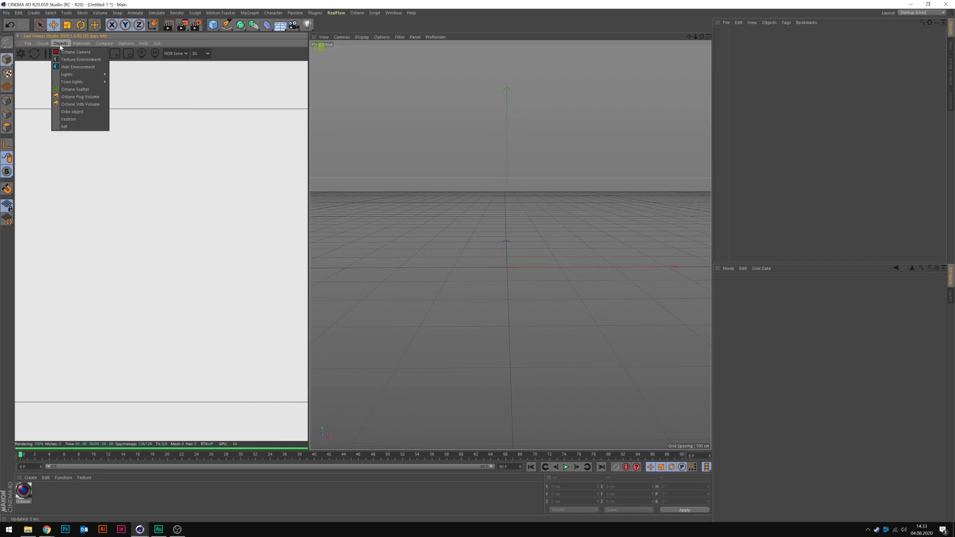
{"action": "left_click", "coordinate": [84, 120]}
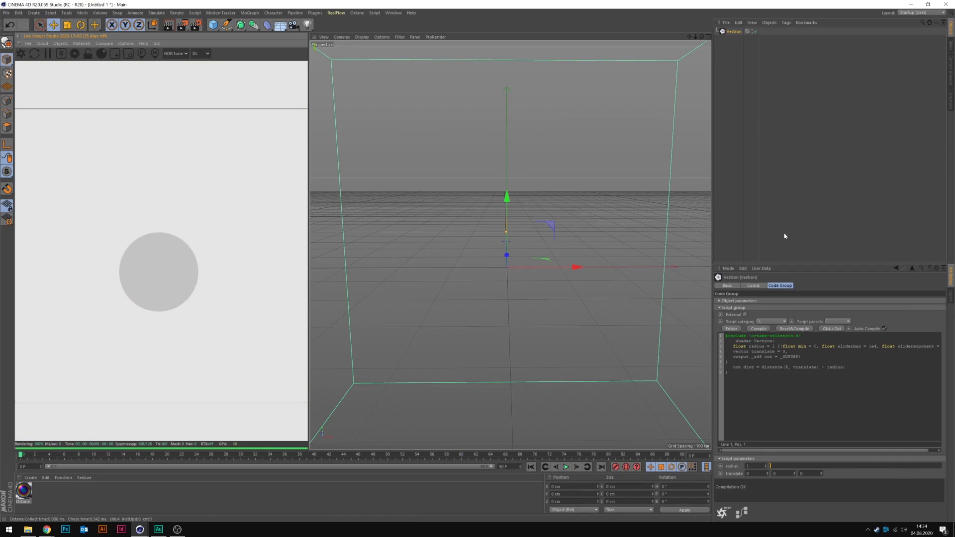
Load the mandelbulb.txt script preset from the vectron category into the Vectron object.
{"action": "left_click", "coordinate": [766, 323]}
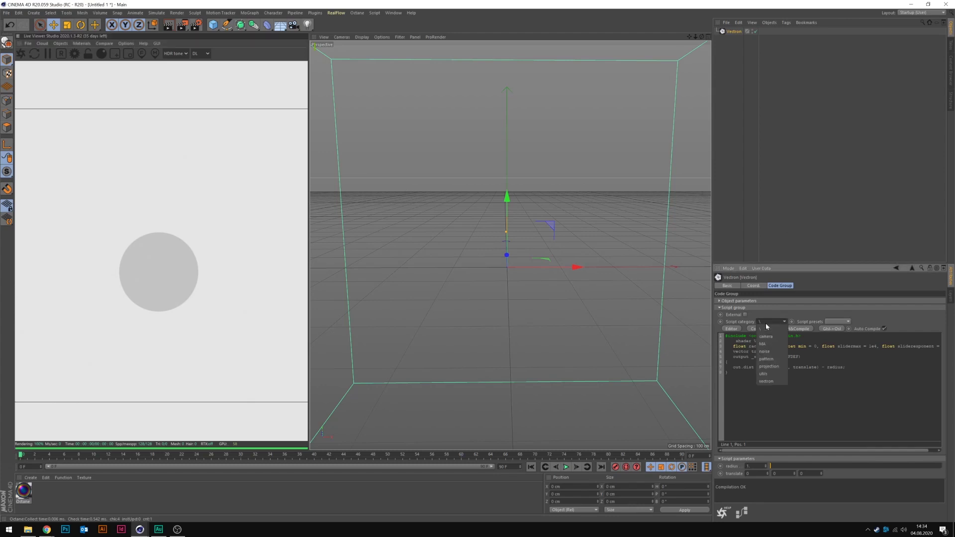
{"action": "left_click", "coordinate": [770, 382]}
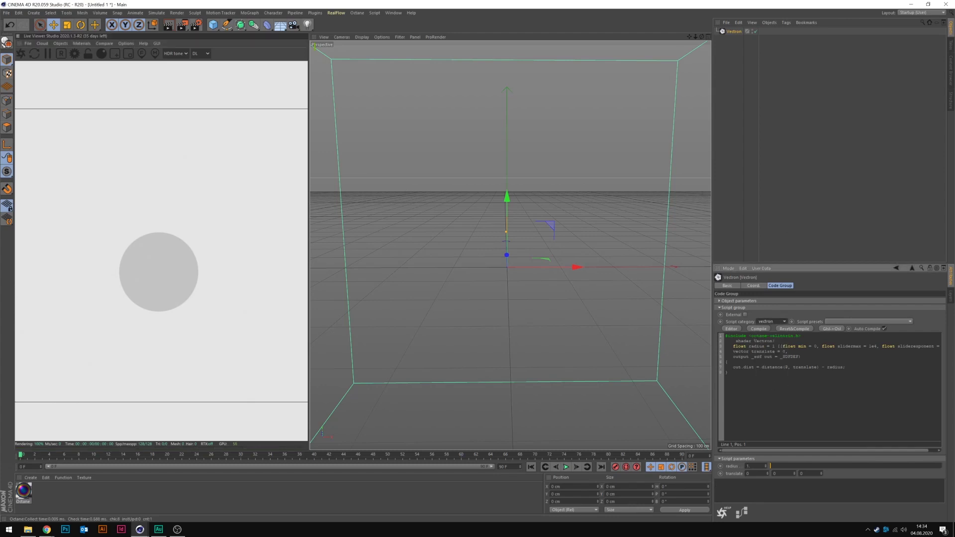
{"action": "left_click", "coordinate": [834, 321]}
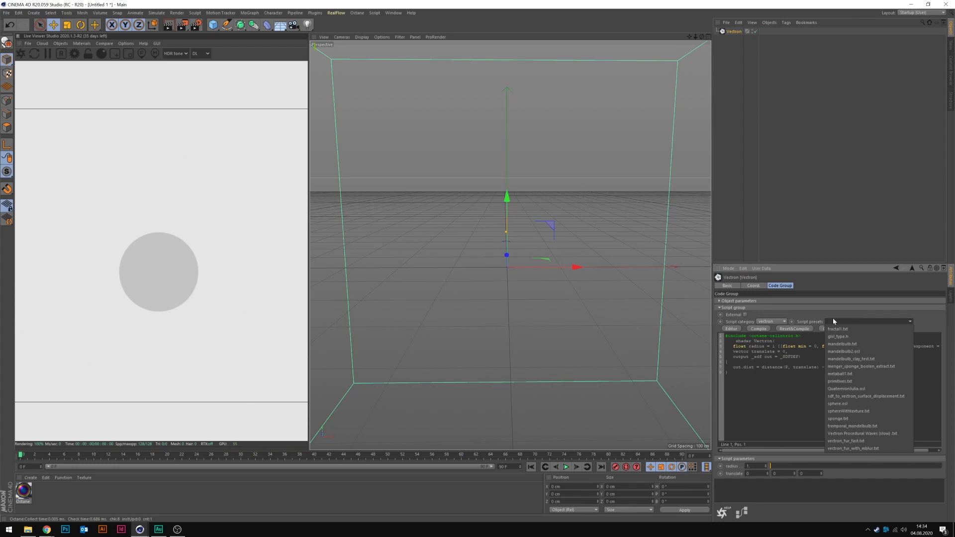
{"action": "left_click", "coordinate": [861, 347]}
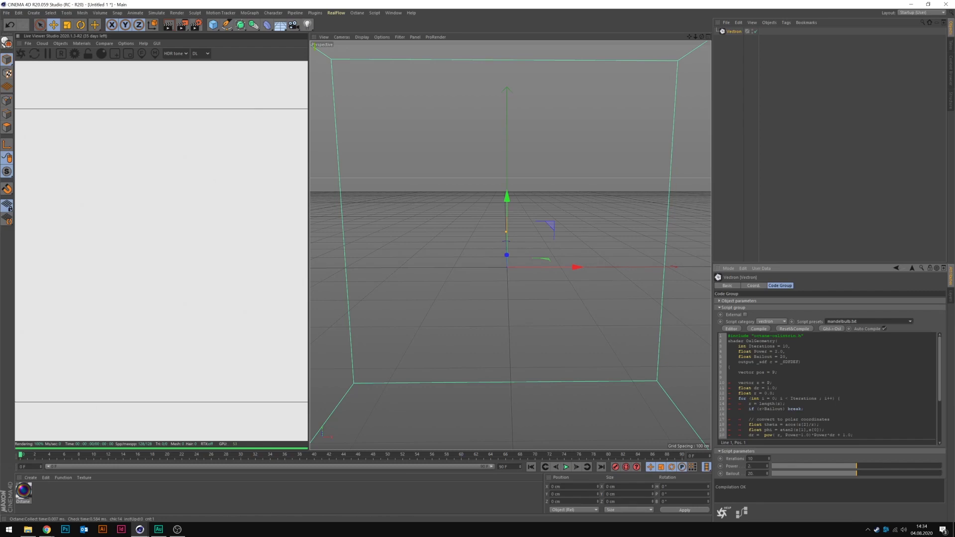
Animate the mandelbulb's Power by keyframing it at frame 0 and setting it to 7 at frame 80.
{"action": "left_click", "coordinate": [720, 467]}
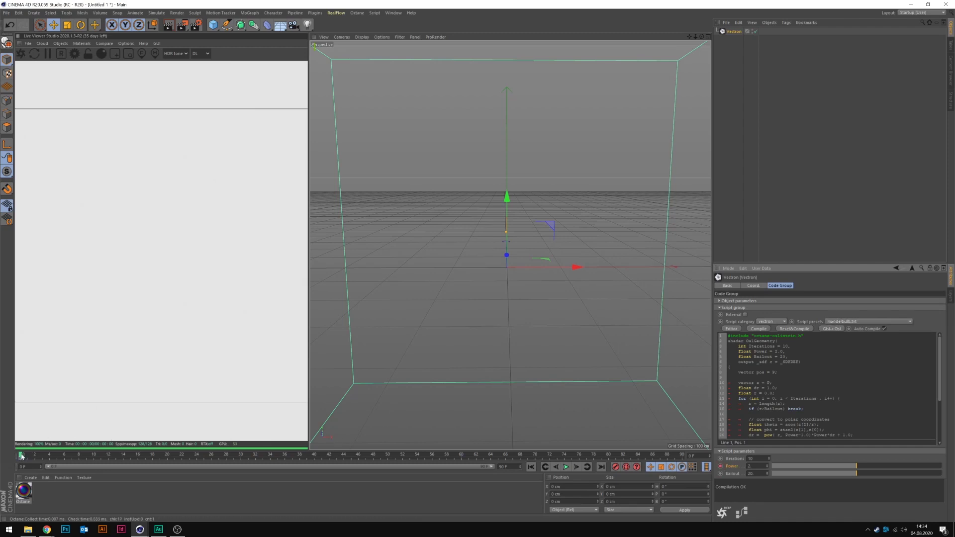
{"action": "left_click_drag", "start_coordinate": [21, 456], "coordinate": [528, 460]}
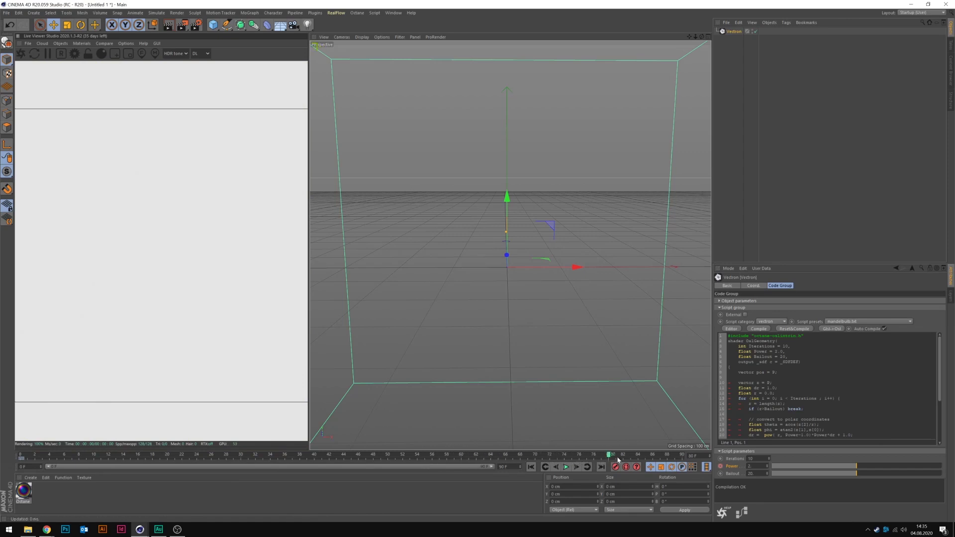
{"action": "left_click_drag", "start_coordinate": [756, 466], "coordinate": [721, 470]}
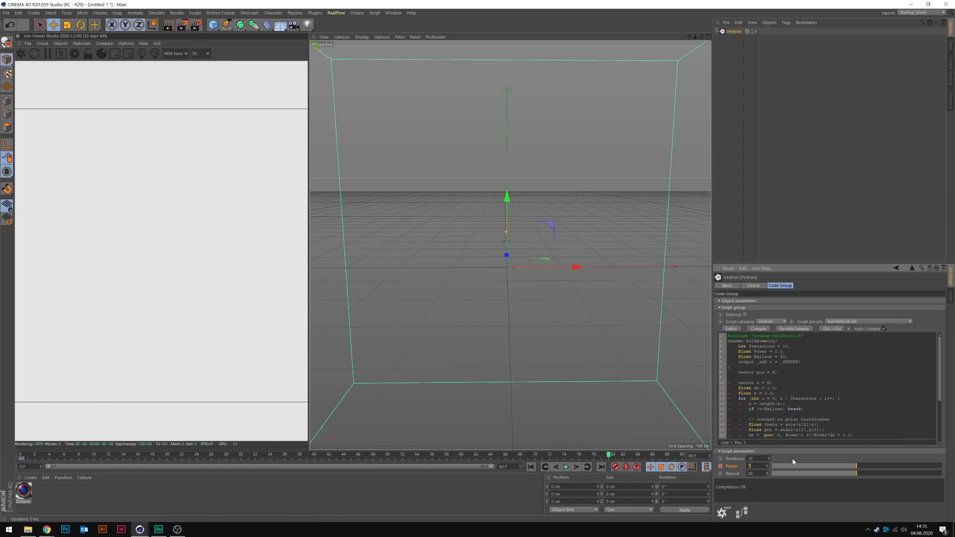
{"action": "type", "text": "7"}
{"action": "key", "text": "Return"}
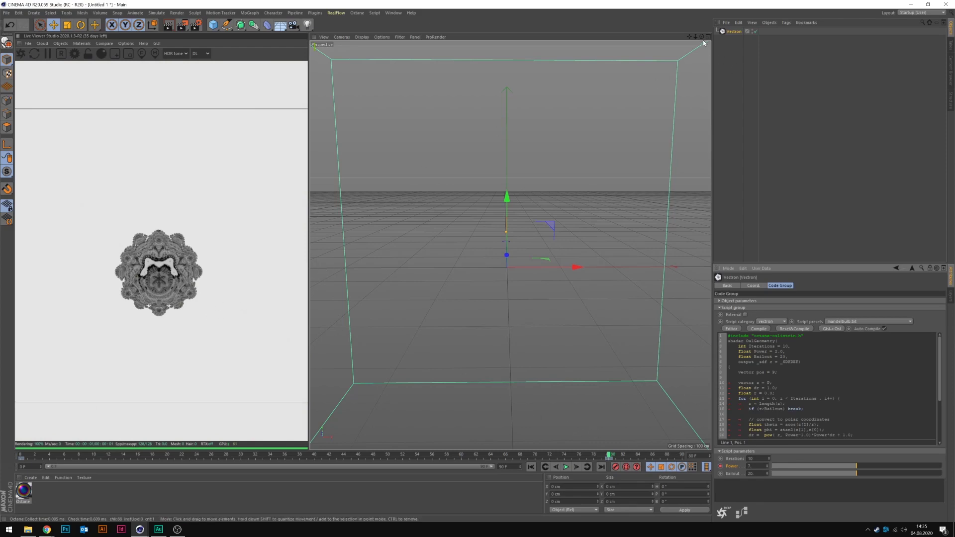
Examine the mandelbulb up close from several angles and at an earlier point of the animation, around frame 22.
{"action": "left_click_drag", "start_coordinate": [695, 37], "coordinate": [510, 245]}
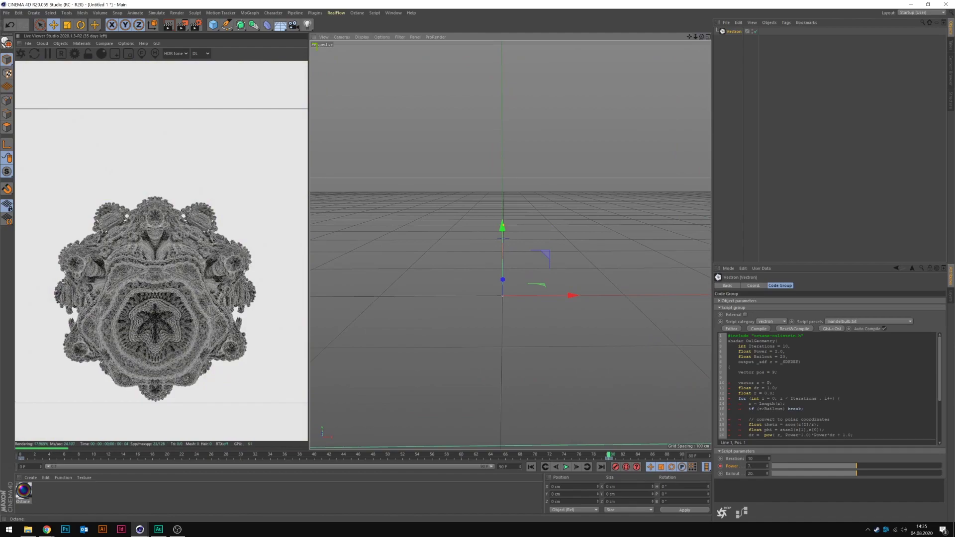
{"action": "left_click_drag", "start_coordinate": [701, 37], "coordinate": [702, 24]}
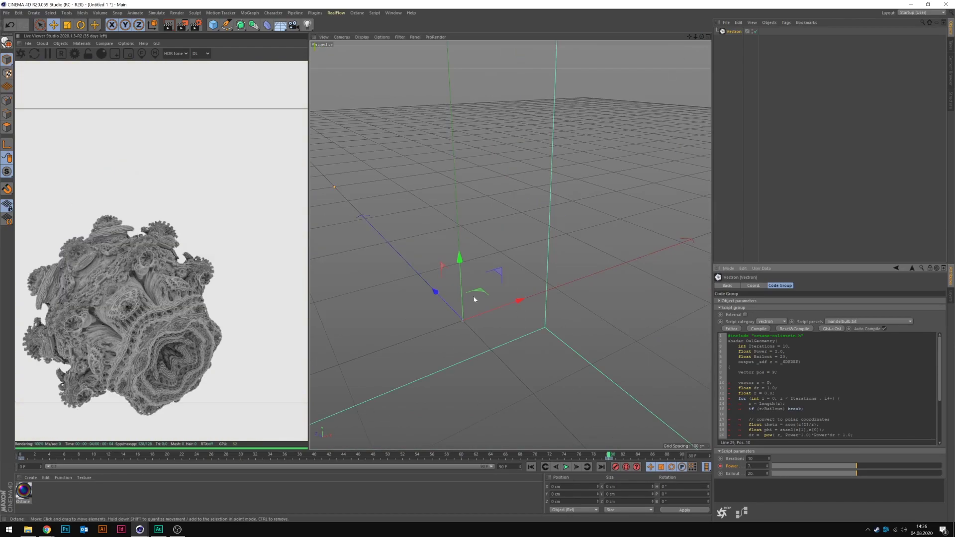
{"action": "middle_click_drag", "start_coordinate": [474, 300], "coordinate": [550, 243], "text": "alt"}
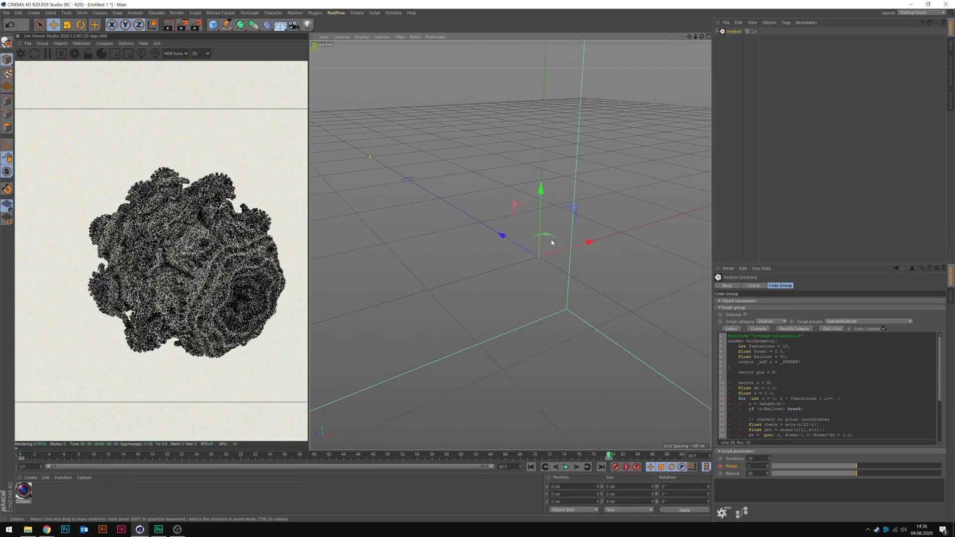
{"action": "scroll", "coordinate": [550, 244], "scroll_direction": "down", "scroll_amount": 3}
{"action": "left_click_drag", "start_coordinate": [552, 243], "coordinate": [573, 251], "text": "alt"}
{"action": "left_click_drag", "start_coordinate": [486, 225], "coordinate": [570, 263], "text": "alt"}
{"action": "middle_click_drag", "start_coordinate": [569, 263], "coordinate": [499, 246], "text": "alt"}
{"action": "left_click_drag", "start_coordinate": [608, 455], "coordinate": [159, 453]}
{"action": "left_click_drag", "start_coordinate": [475, 283], "coordinate": [470, 325], "text": "alt"}
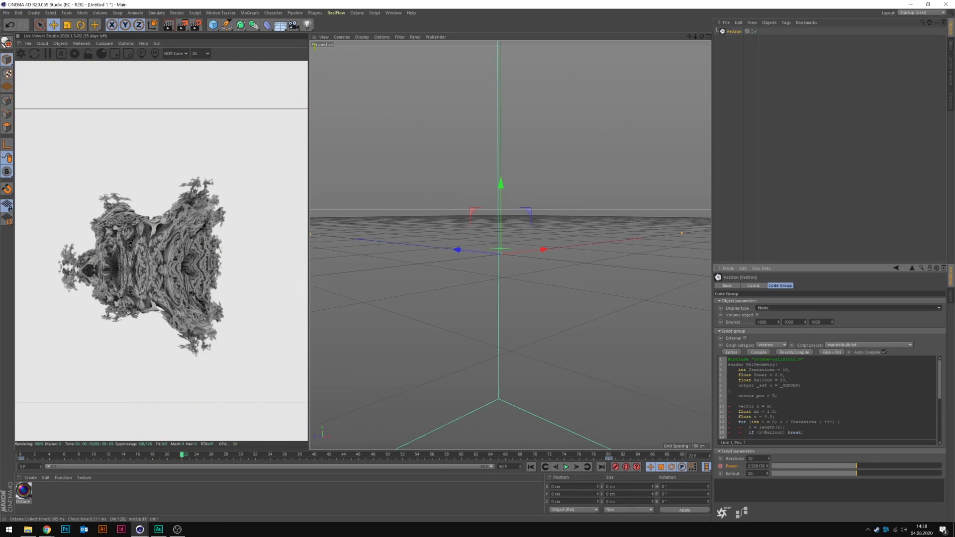
Set the Vectron object's scale to 20 on the X, Y and Z axes.
{"action": "left_click", "coordinate": [753, 286]}
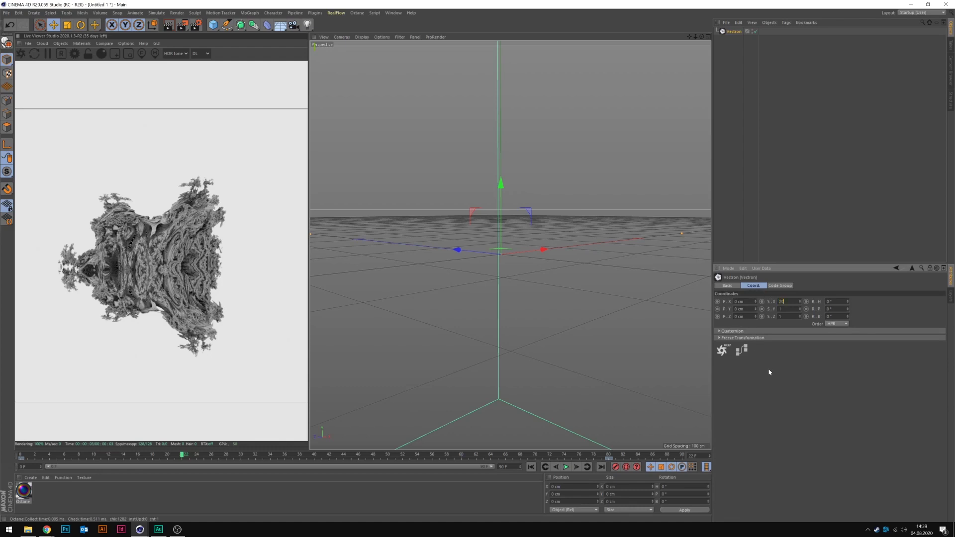
{"action": "key", "text": "Tab"}
{"action": "type", "text": "20"}
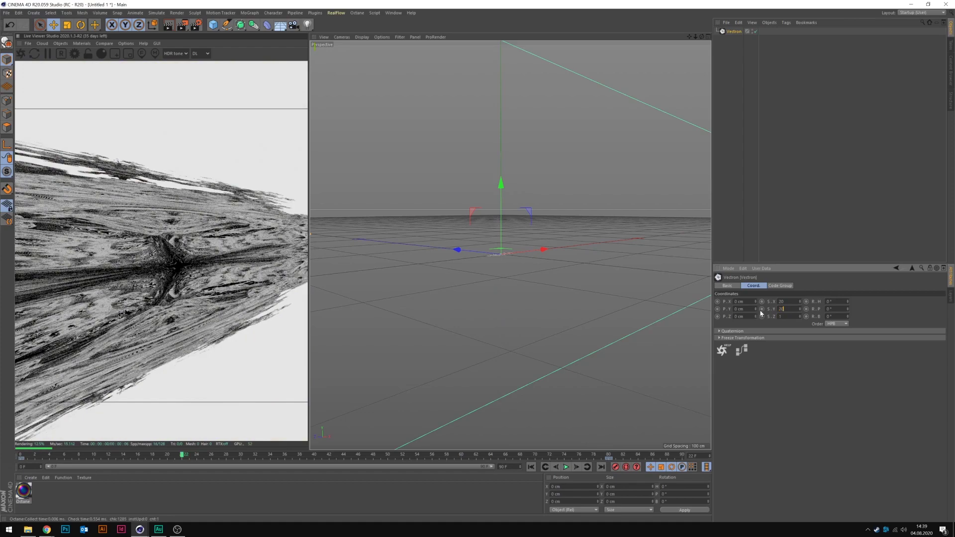
{"action": "key", "text": "Tab"}
{"action": "type", "text": "20"}
{"action": "key", "text": "Return"}
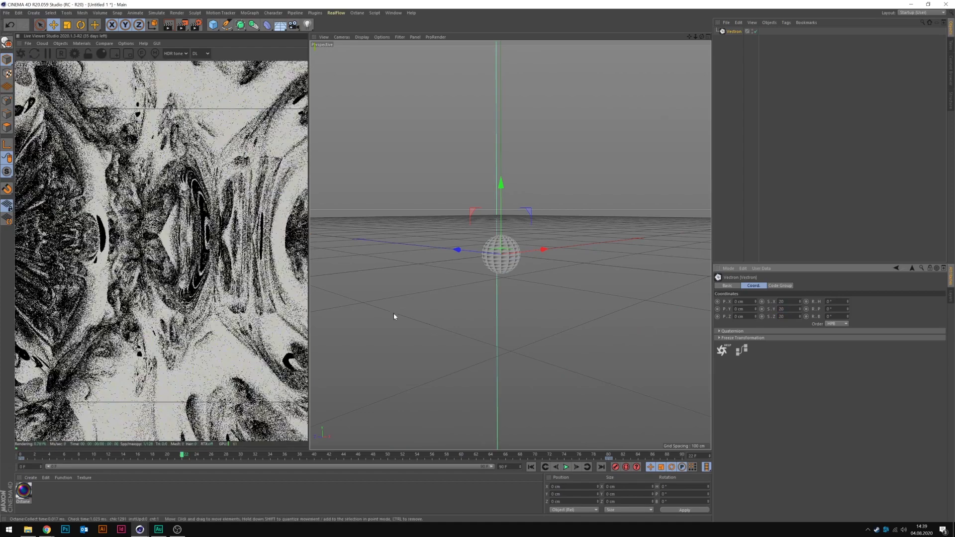
Set the Vectron object's scale to 15 on the X, Y and Z axes.
{"action": "right_click_drag", "start_coordinate": [516, 266], "coordinate": [414, 305], "text": "alt"}
{"action": "right_click_drag", "start_coordinate": [546, 285], "coordinate": [469, 315], "text": "alt"}
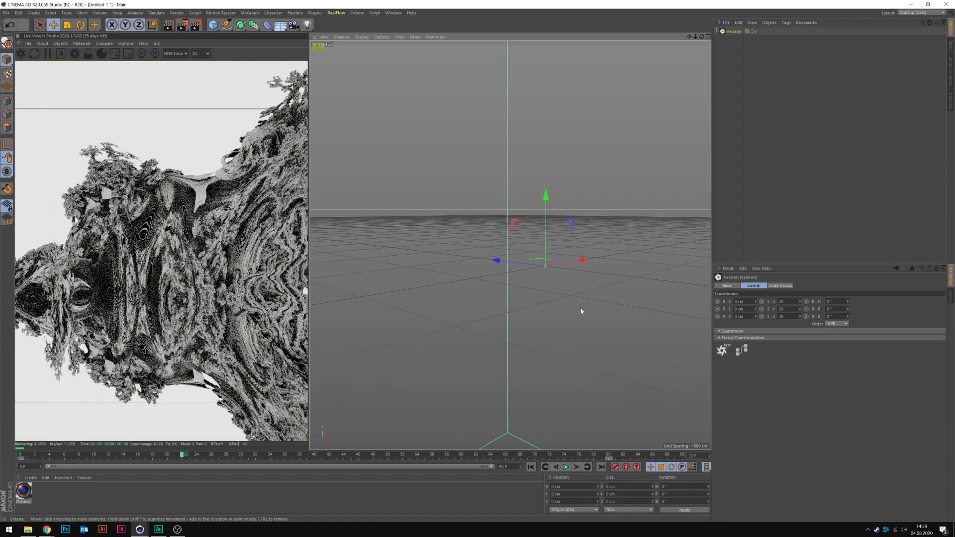
{"action": "left_click_drag", "start_coordinate": [582, 312], "coordinate": [563, 330], "text": "alt"}
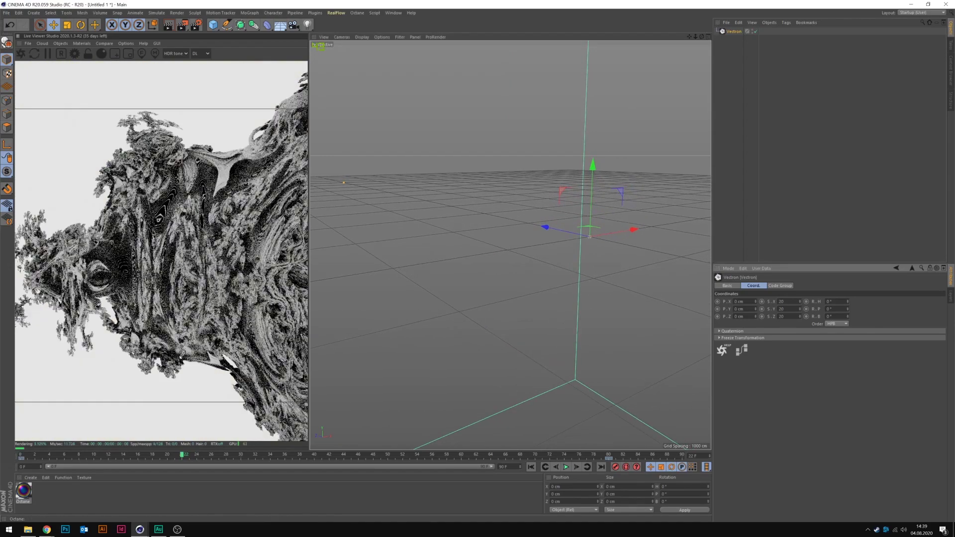
{"action": "double_click", "coordinate": [780, 301]}
{"action": "type", "text": "15"}
{"action": "key", "text": "Tab"}
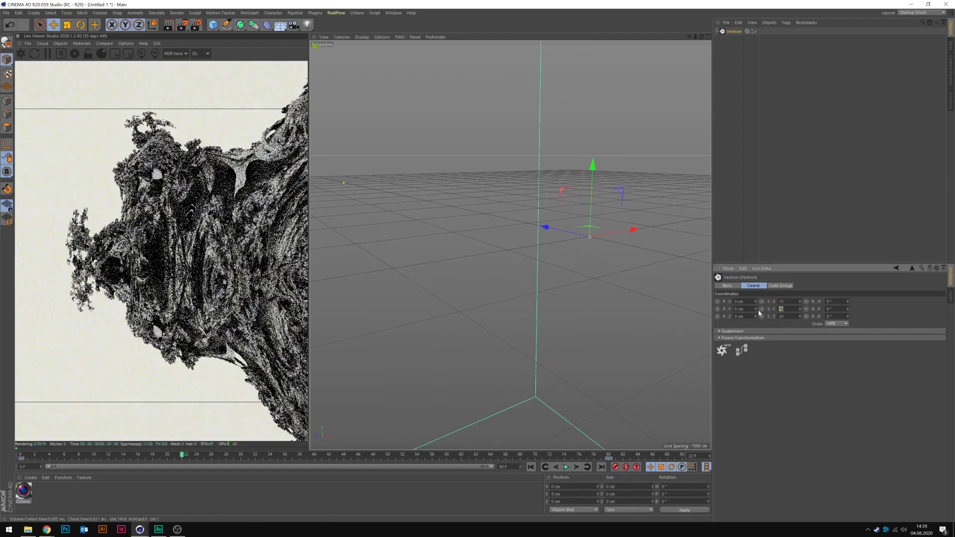
{"action": "type", "text": "15"}
{"action": "key", "text": "Return"}
{"action": "left_click_drag", "start_coordinate": [788, 316], "coordinate": [768, 314]}
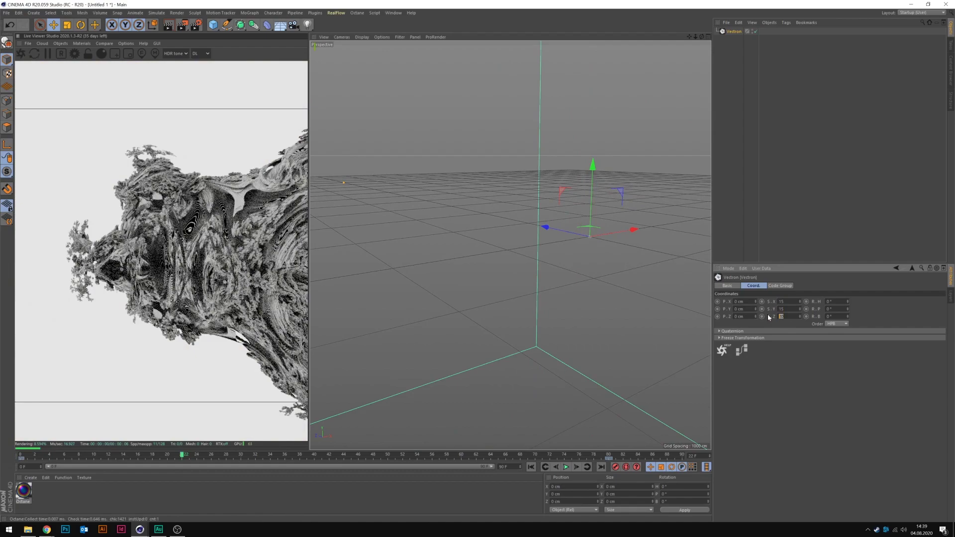
{"action": "type", "text": "15"}
{"action": "left_click", "coordinate": [757, 385]}
Examine the scaled fractal from different sides, at various frames and in playback to find an interesting shape.
{"action": "left_click_drag", "start_coordinate": [482, 295], "coordinate": [437, 273], "text": "alt"}
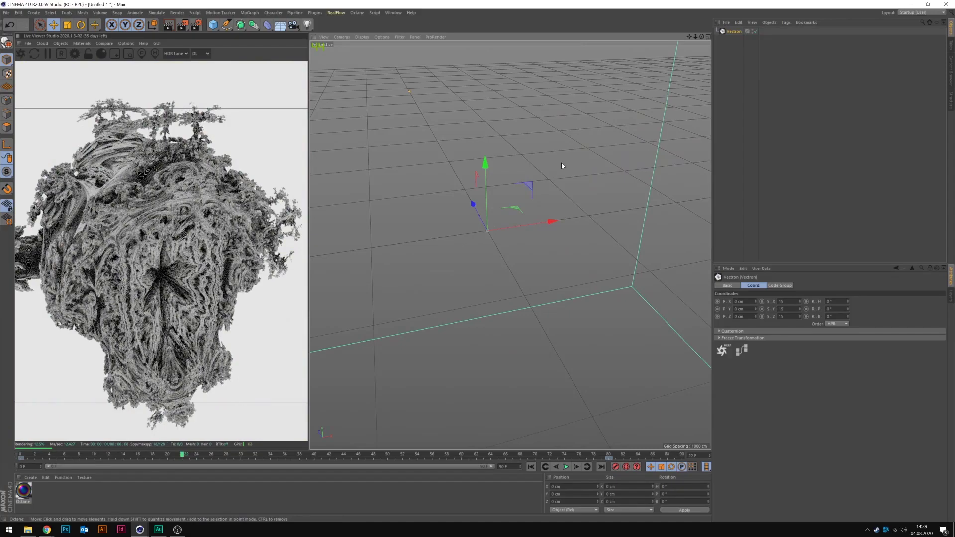
{"action": "left_click_drag", "start_coordinate": [561, 162], "coordinate": [628, 134], "text": "alt"}
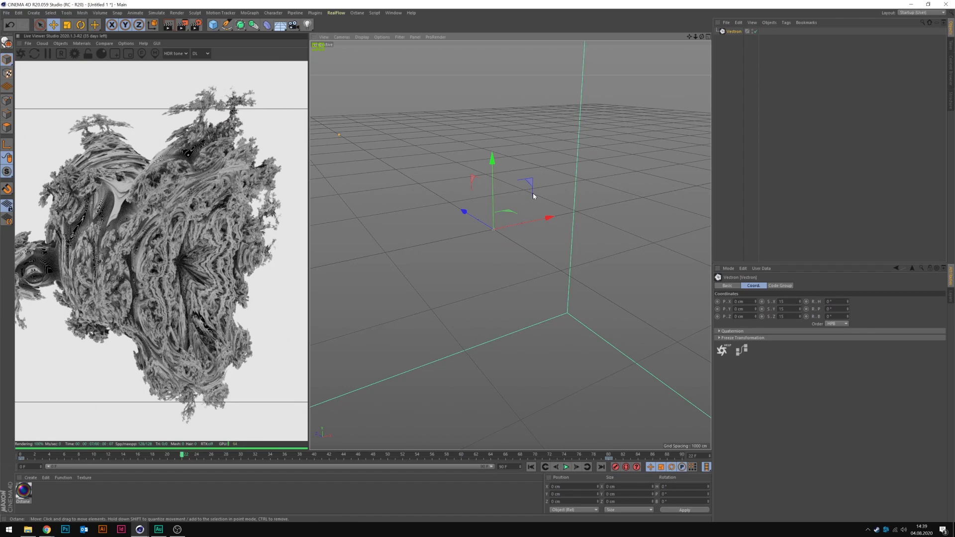
{"action": "left_click", "coordinate": [148, 457]}
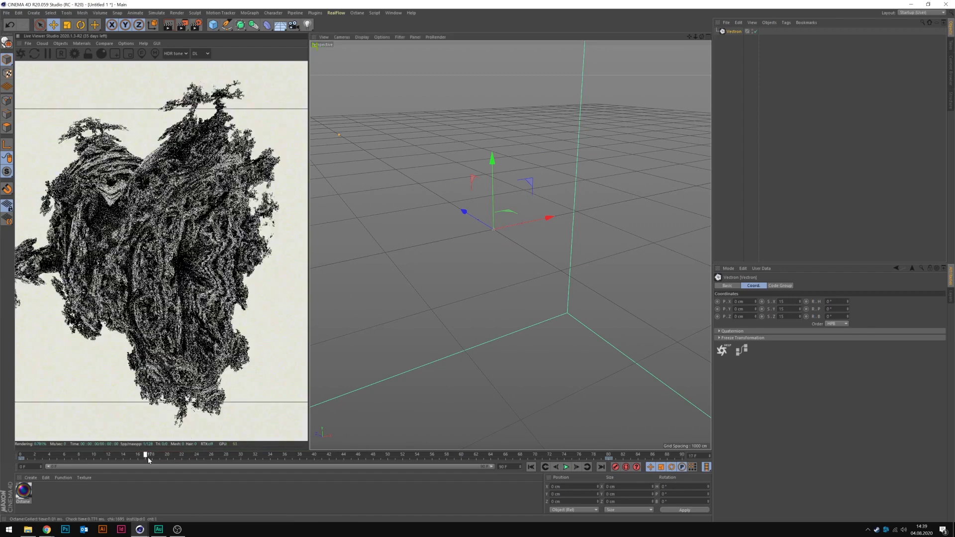
{"action": "left_click_drag", "start_coordinate": [144, 460], "coordinate": [130, 457]}
{"action": "left_click_drag", "start_coordinate": [357, 322], "coordinate": [527, 293], "text": "alt"}
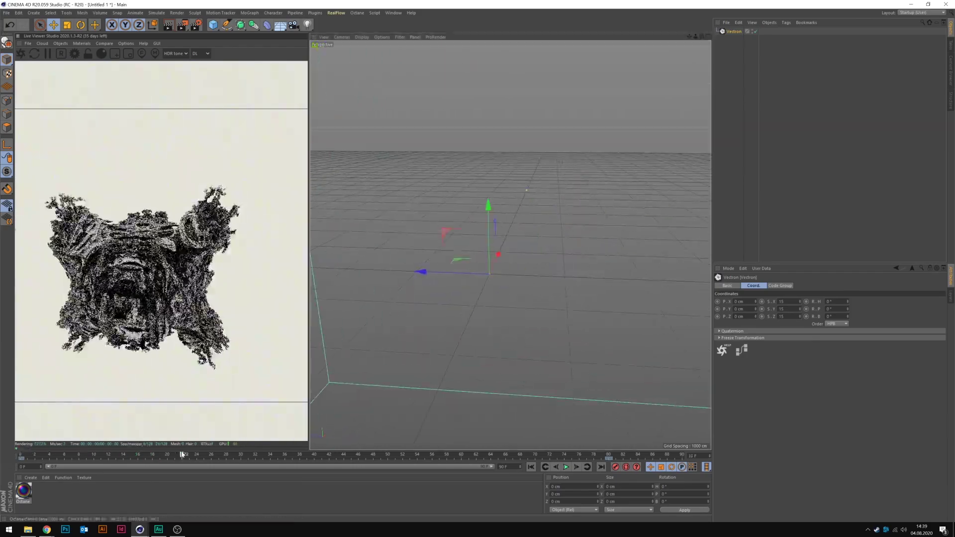
{"action": "left_click_drag", "start_coordinate": [271, 449], "coordinate": [464, 200], "text": "alt"}
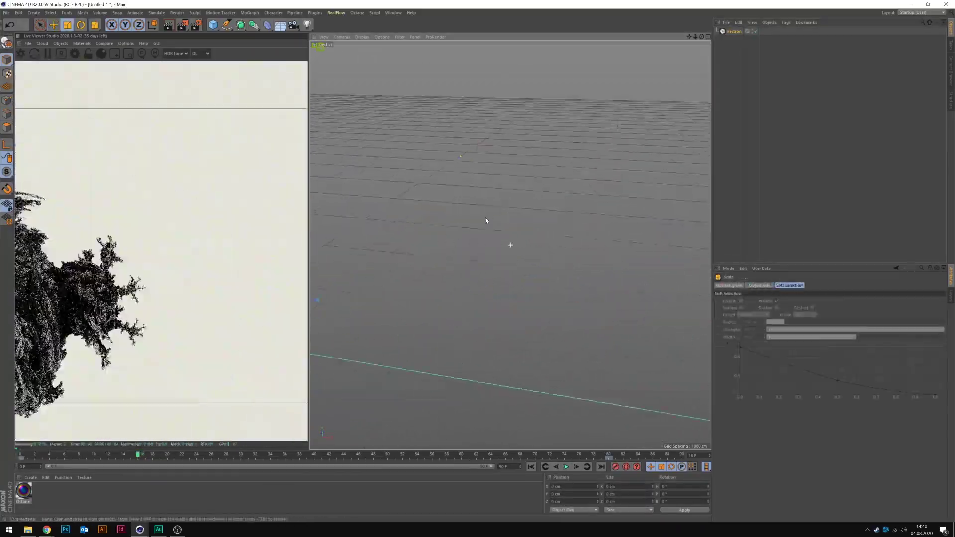
{"action": "left_click_drag", "start_coordinate": [485, 219], "coordinate": [503, 323], "text": "alt"}
{"action": "left_click", "coordinate": [566, 467]}
{"action": "left_click", "coordinate": [566, 468]}
{"action": "left_click_drag", "start_coordinate": [448, 209], "coordinate": [348, 133], "text": "alt"}
Add an Octane camera and frame a close-up of the V-shaped valley in the fractal's surface at frame 20.
{"action": "key", "text": "r"}
{"action": "left_click_drag", "start_coordinate": [411, 254], "coordinate": [701, 318], "text": "shift"}
{"action": "left_click", "coordinate": [733, 31]}
{"action": "left_click_drag", "start_coordinate": [641, 224], "coordinate": [188, 87], "text": "alt"}
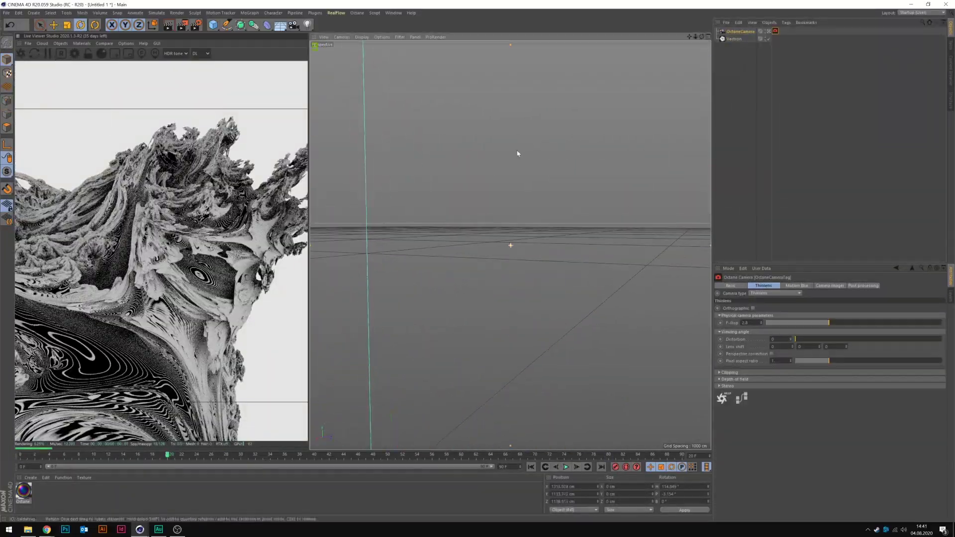
{"action": "left_click_drag", "start_coordinate": [517, 153], "coordinate": [605, 128], "text": "alt"}
{"action": "middle_click_drag", "start_coordinate": [606, 128], "coordinate": [525, 191], "text": "alt"}
{"action": "left_click_drag", "start_coordinate": [449, 260], "coordinate": [476, 312], "text": "alt"}
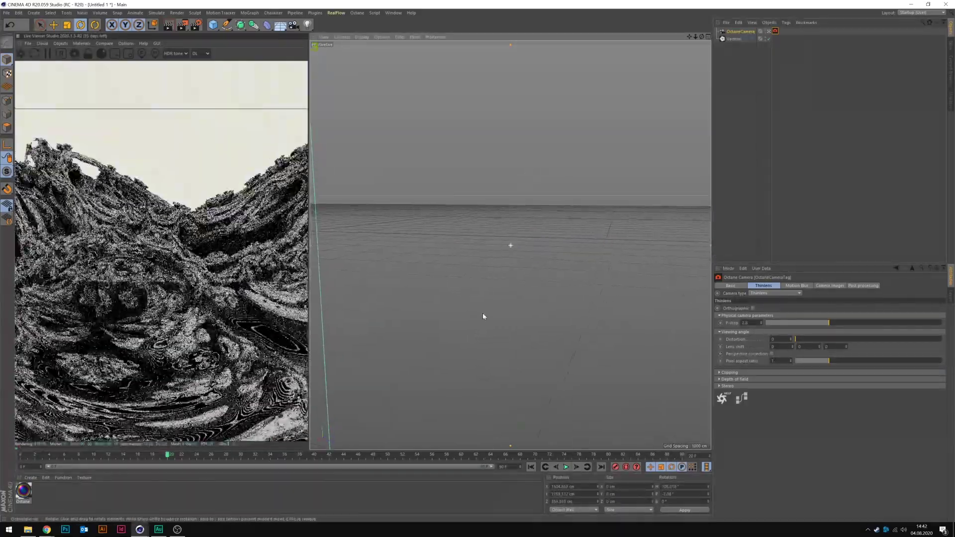
{"action": "mouse_move", "coordinate": [483, 317]}
{"action": "left_mouse_down", "text": "alt"}
{"action": "mouse_move", "coordinate": [533, 315]}
{"action": "mouse_move", "coordinate": [556, 352]}
{"action": "mouse_move", "coordinate": [472, 301]}
{"action": "left_mouse_up", "text": "alt"}
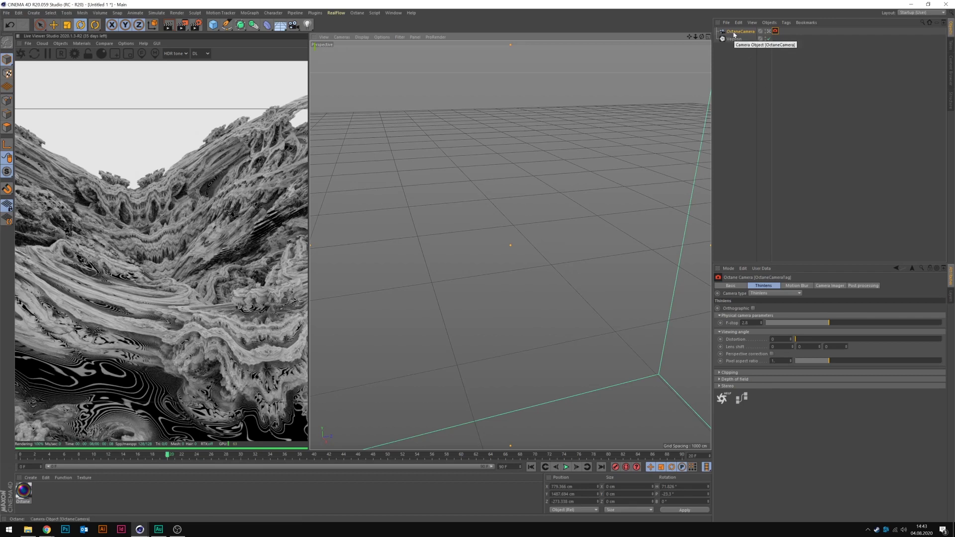
{"action": "left_click_drag", "start_coordinate": [571, 207], "coordinate": [547, 210]}
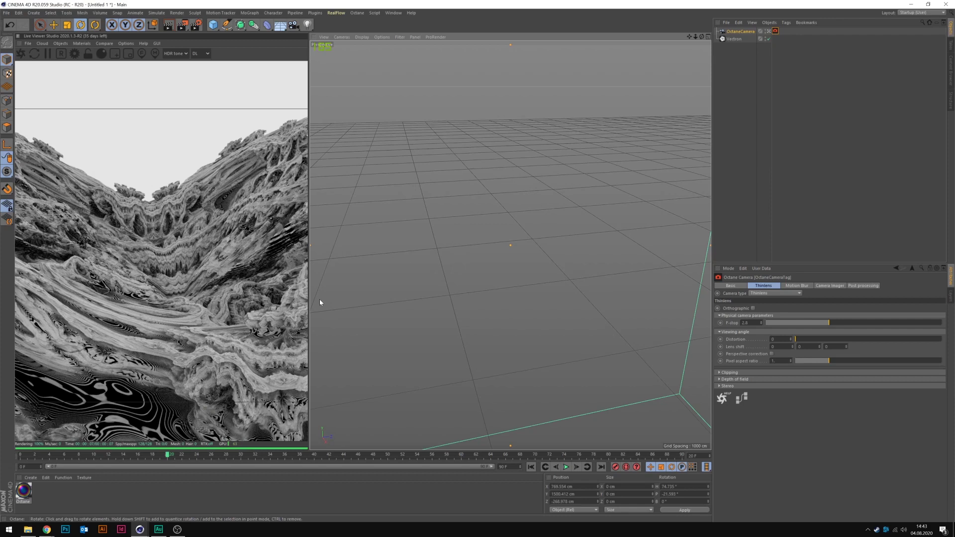
Examine the Octane material's node setup, including the Gradient node connected to Film Width, and close the node editor.
{"action": "double_click", "coordinate": [24, 492]}
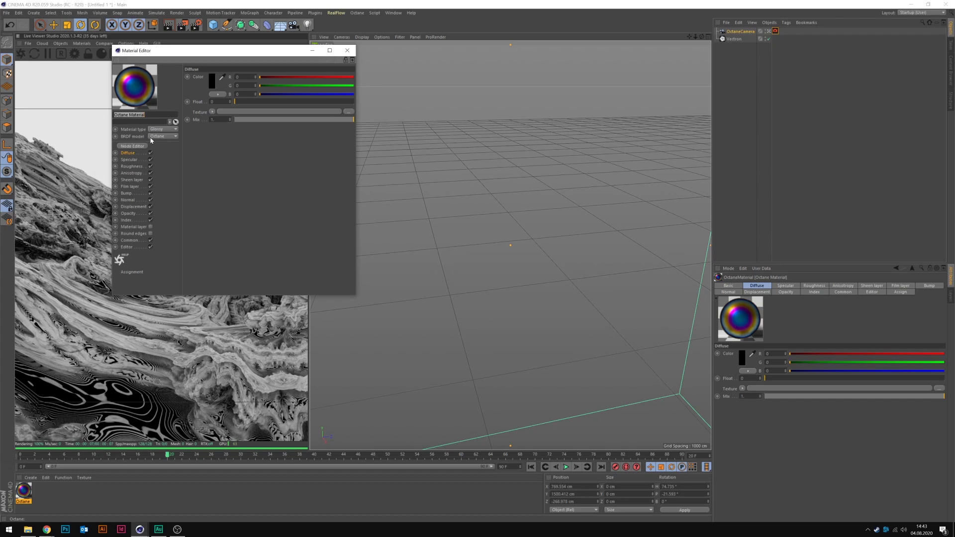
{"action": "left_click", "coordinate": [124, 146]}
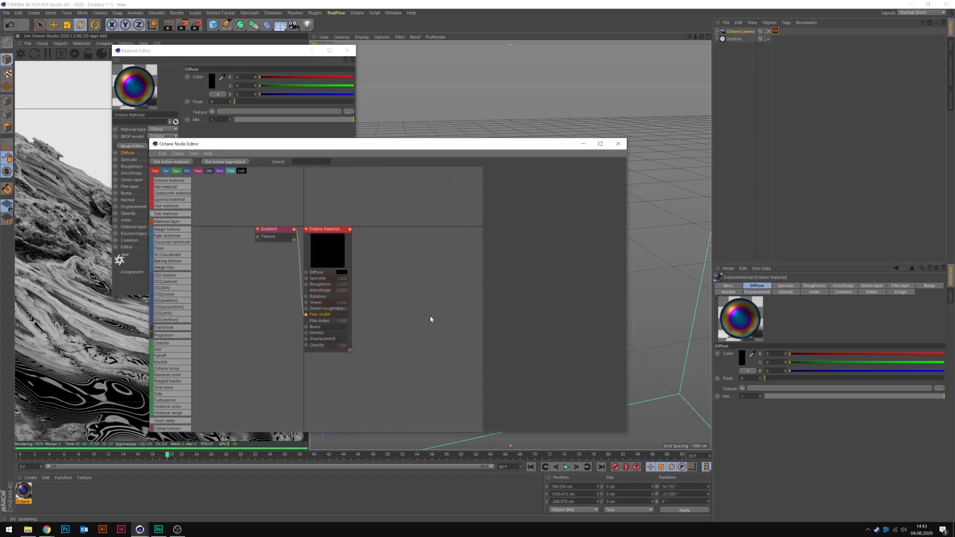
{"action": "left_click_drag", "start_coordinate": [628, 432], "coordinate": [657, 454]}
{"action": "scroll", "coordinate": [265, 292], "scroll_direction": "up", "scroll_amount": 4}
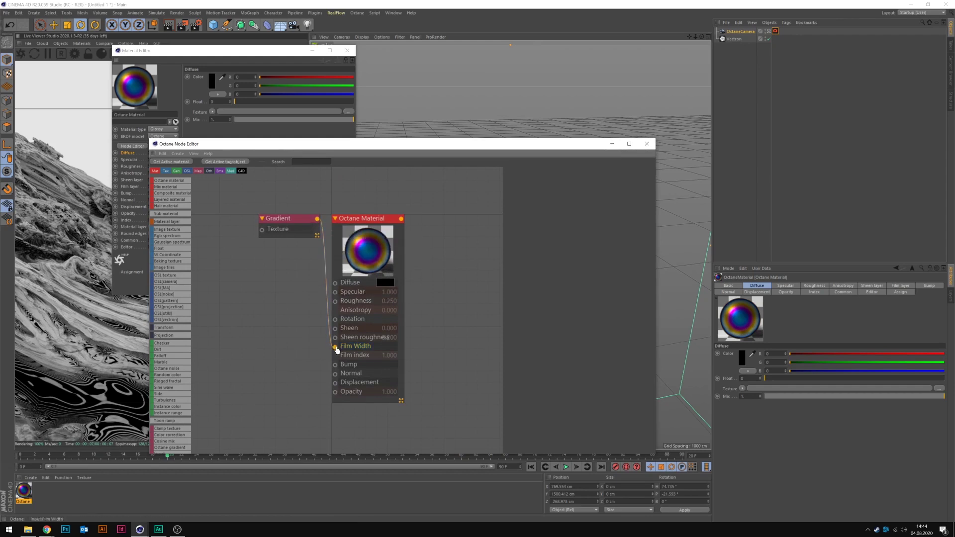
{"action": "left_click", "coordinate": [279, 224]}
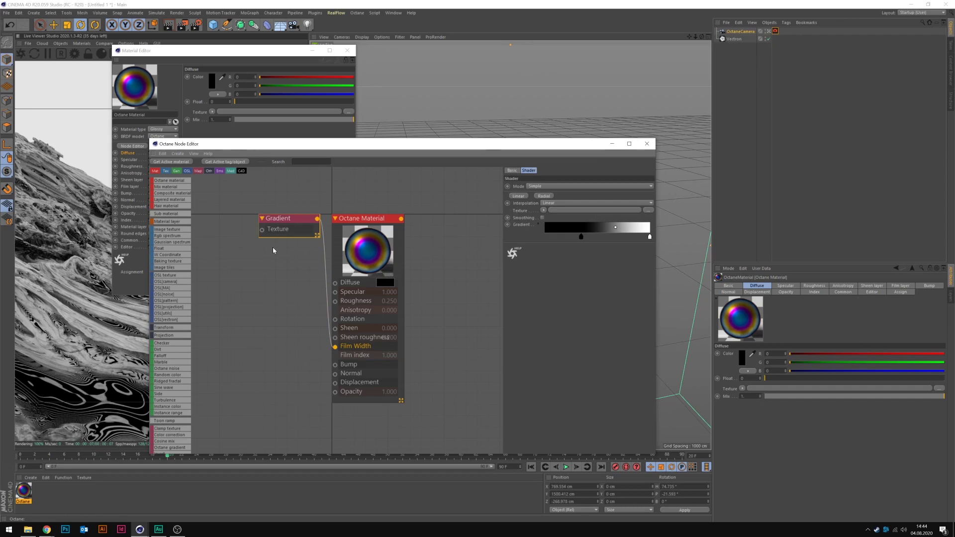
{"action": "left_click", "coordinate": [646, 144]}
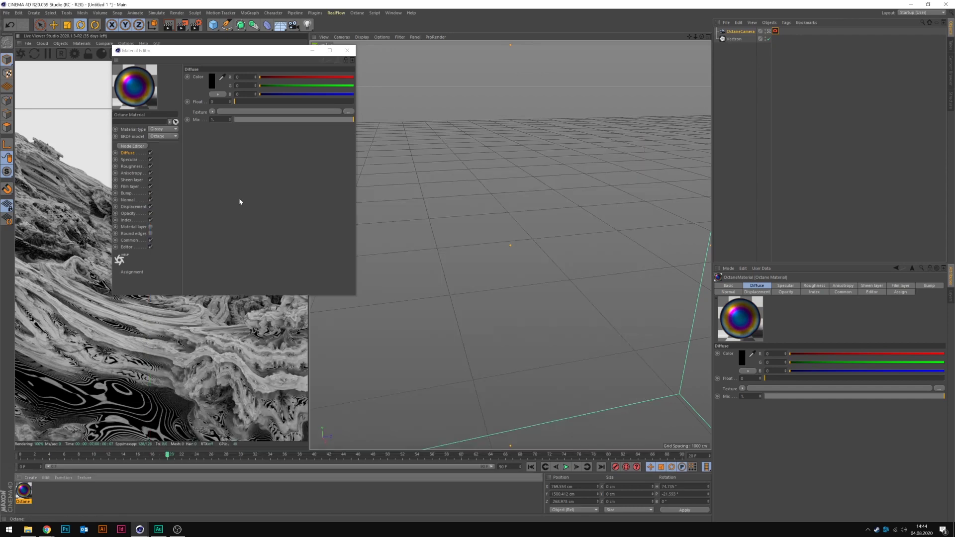
Examine the Octane material's channel settings from Diffuse through Film layer and Index to Editor, plus its Gradient node setup.
{"action": "left_click_drag", "start_coordinate": [357, 296], "coordinate": [414, 349]}
{"action": "left_click_drag", "start_coordinate": [277, 52], "coordinate": [391, 67]}
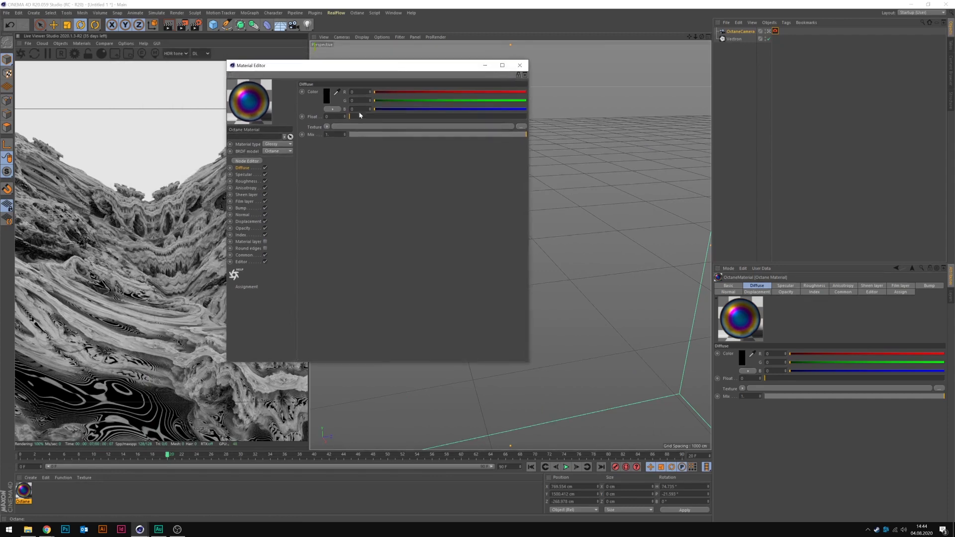
{"action": "left_click", "coordinate": [244, 174]}
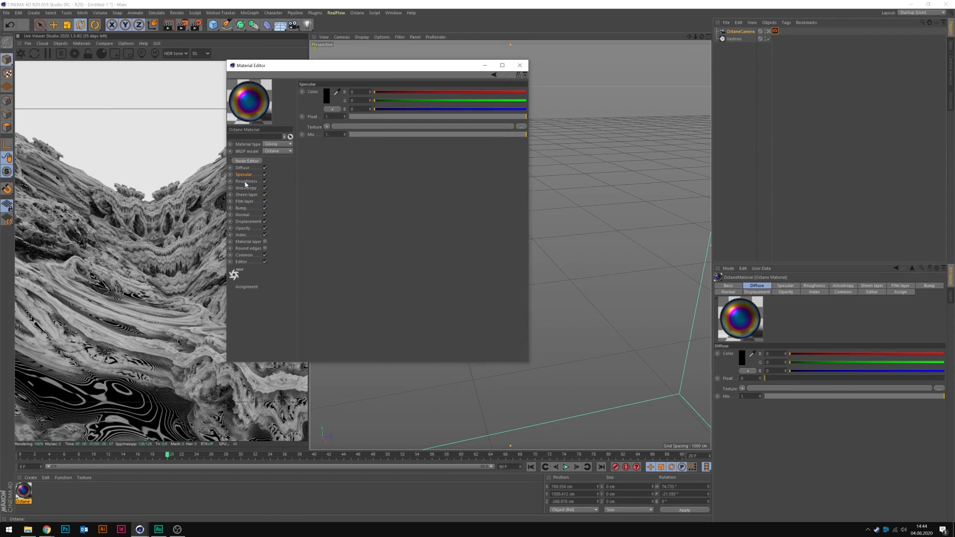
{"action": "left_click", "coordinate": [246, 182]}
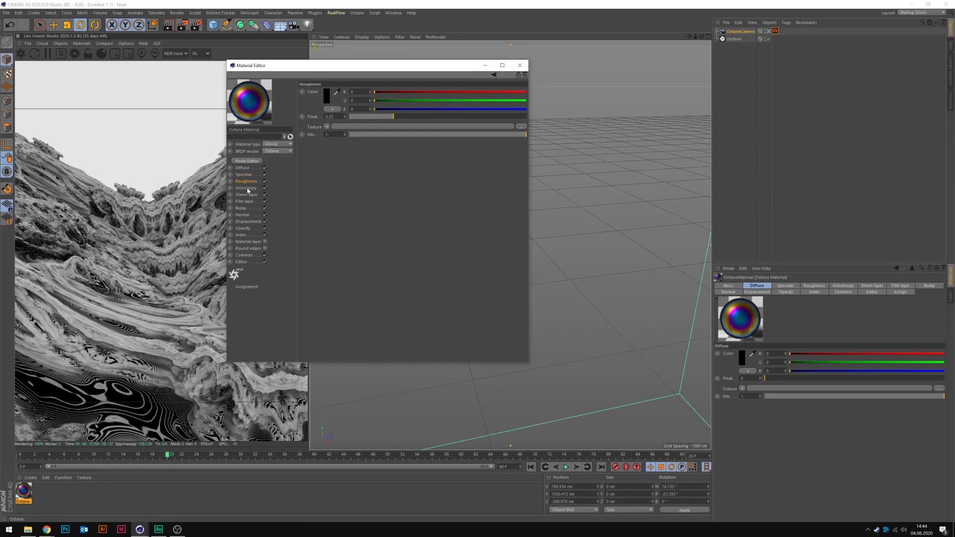
{"action": "left_click", "coordinate": [247, 189]}
{"action": "left_click", "coordinate": [246, 195]}
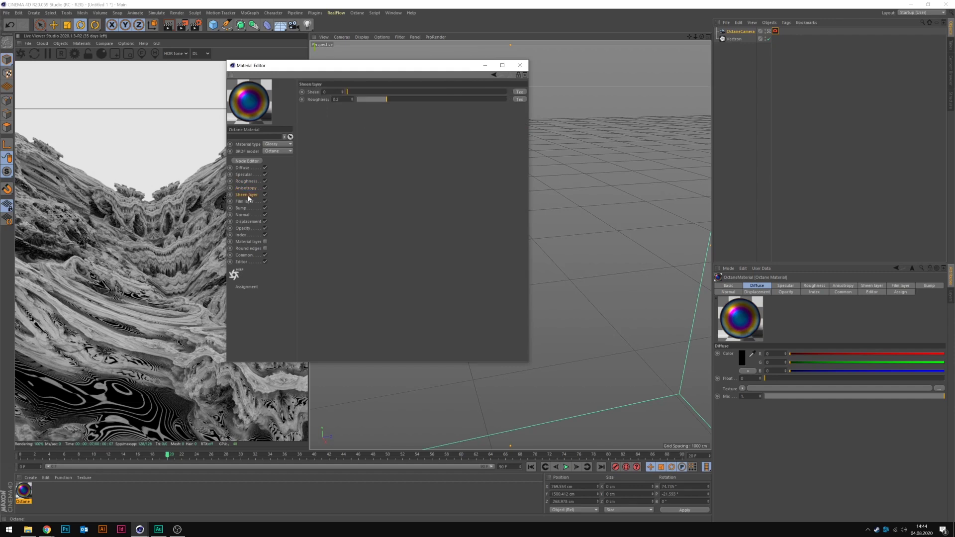
{"action": "left_click", "coordinate": [246, 202]}
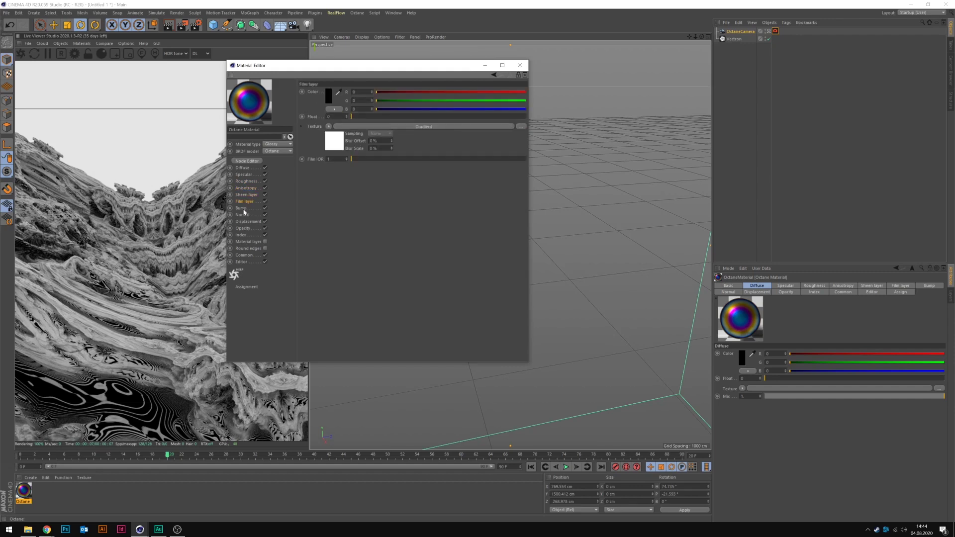
{"action": "left_click", "coordinate": [241, 209]}
{"action": "left_click", "coordinate": [248, 222]}
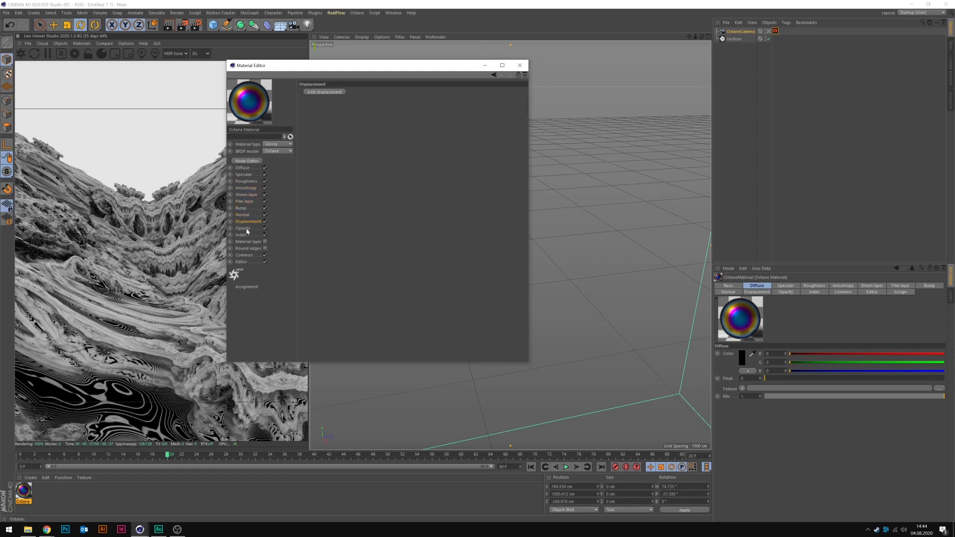
{"action": "left_click", "coordinate": [245, 228]}
{"action": "left_click", "coordinate": [242, 235]}
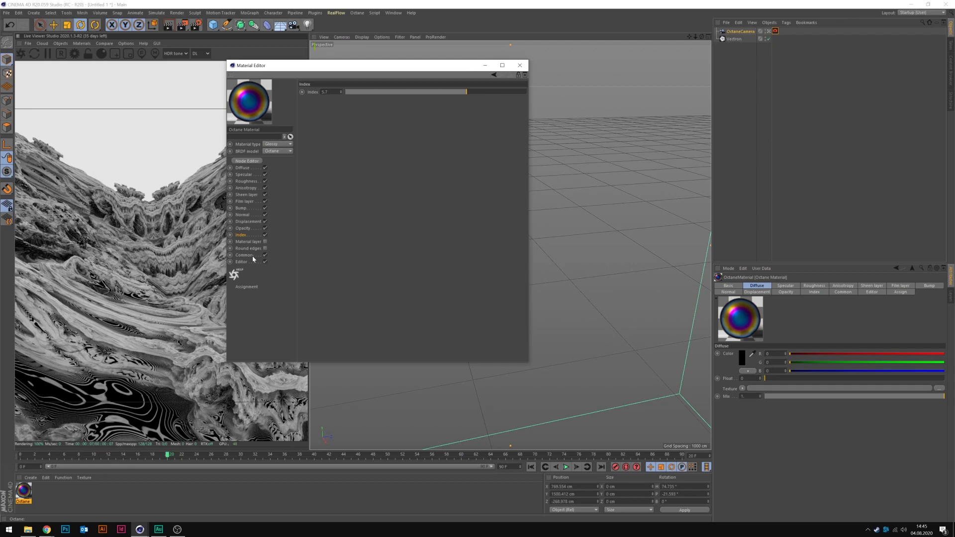
{"action": "left_click", "coordinate": [248, 256]}
{"action": "left_click", "coordinate": [242, 261]}
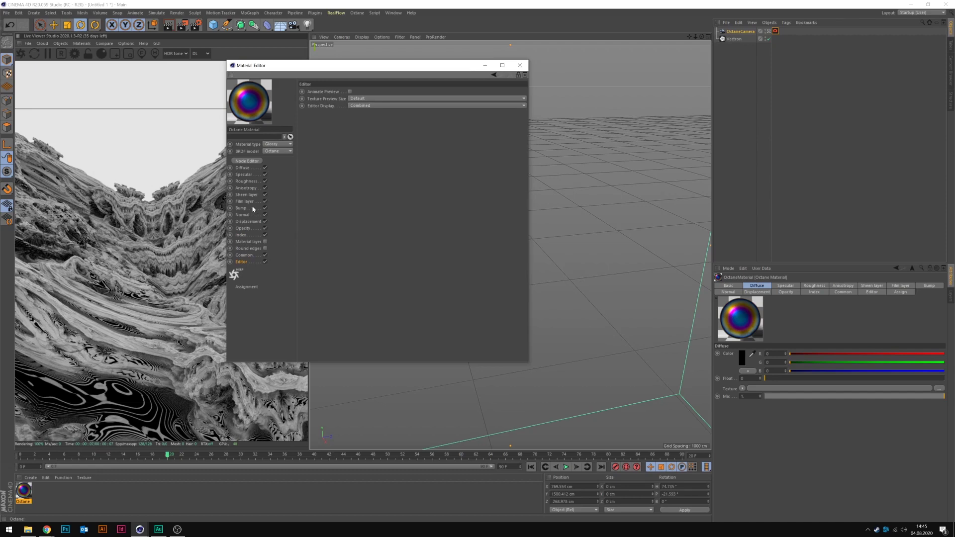
{"action": "left_click_drag", "start_coordinate": [358, 142], "coordinate": [450, 102]}
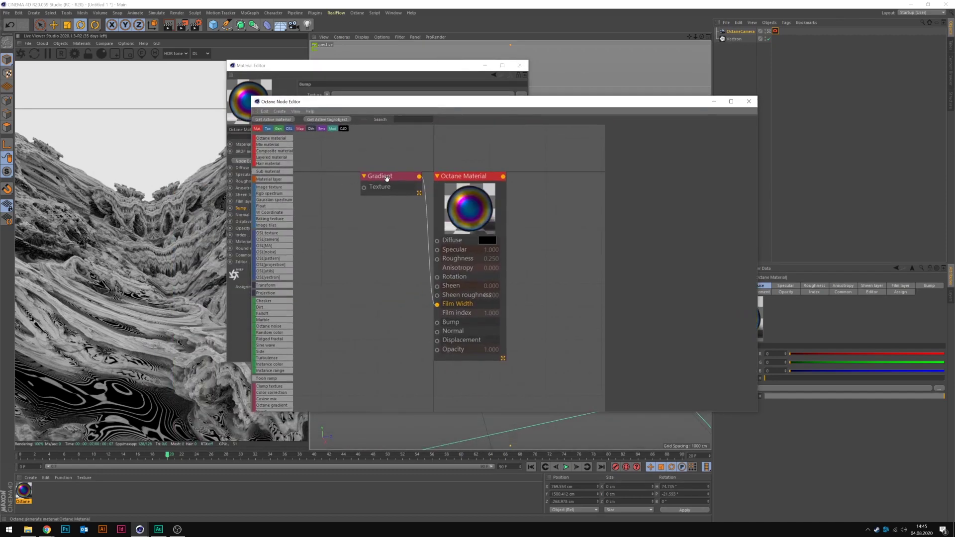
{"action": "left_click", "coordinate": [379, 177]}
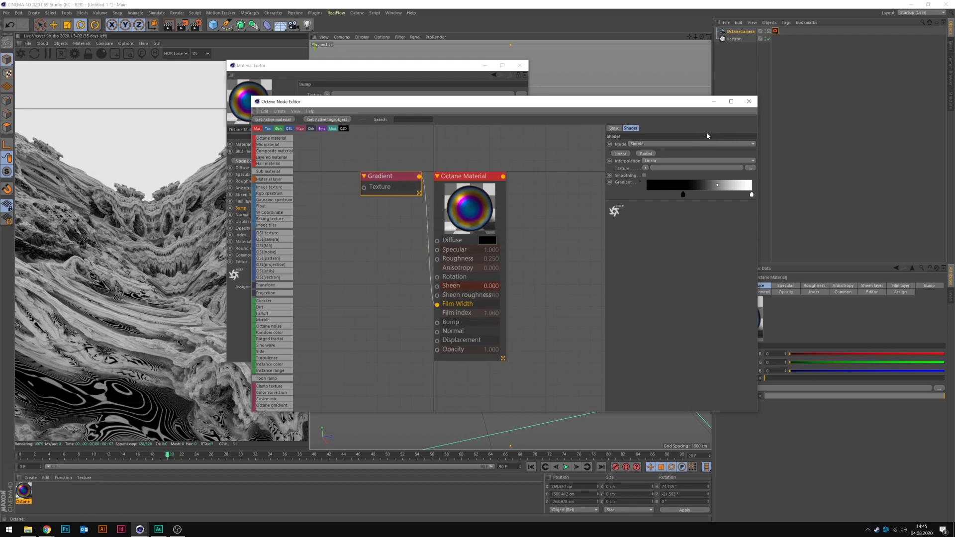
Close the node and material editors and apply the Octane material to the Vectron object.
{"action": "left_click", "coordinate": [748, 101]}
{"action": "left_click", "coordinate": [520, 65]}
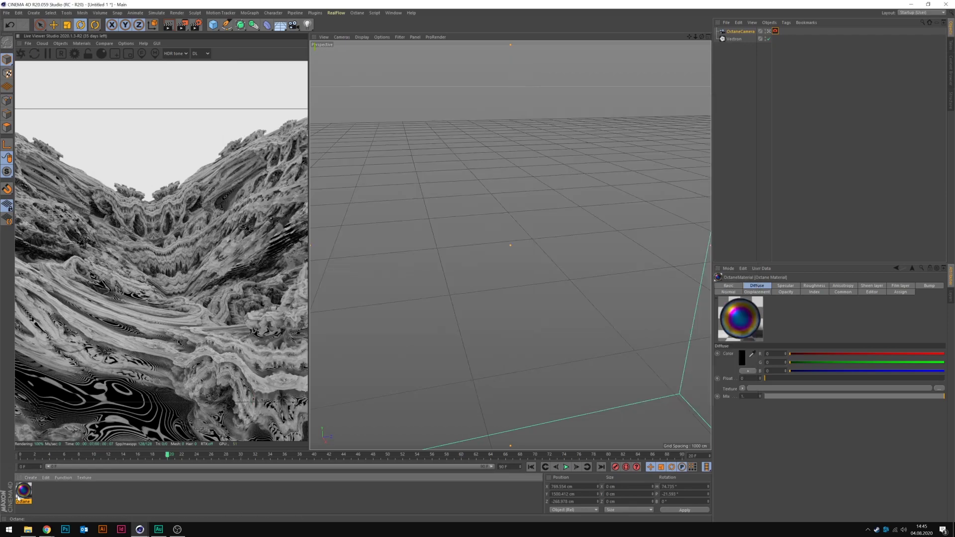
{"action": "left_click_drag", "start_coordinate": [20, 493], "coordinate": [736, 41]}
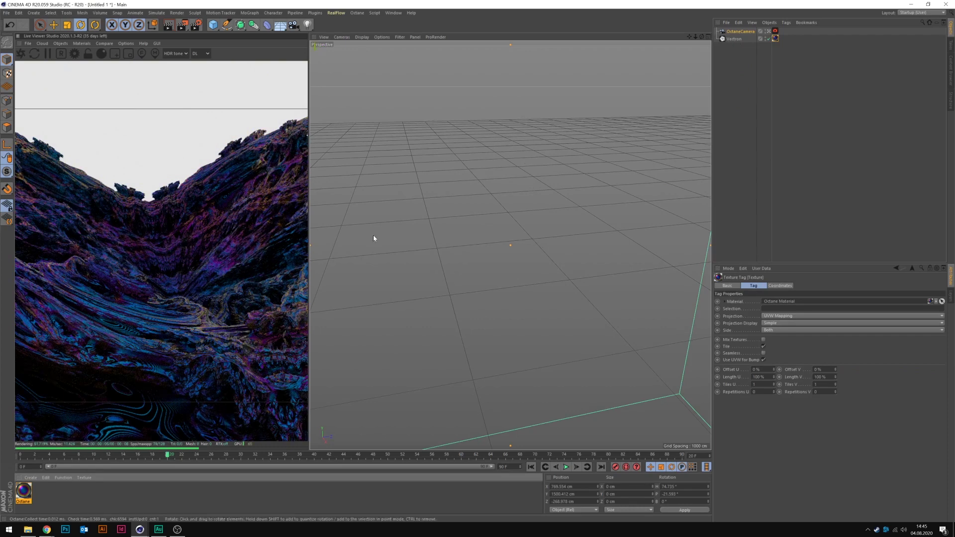
Shift the black knot of the material's Film Width gradient slightly away from the white knot and close both editors.
{"action": "double_click", "coordinate": [23, 492]}
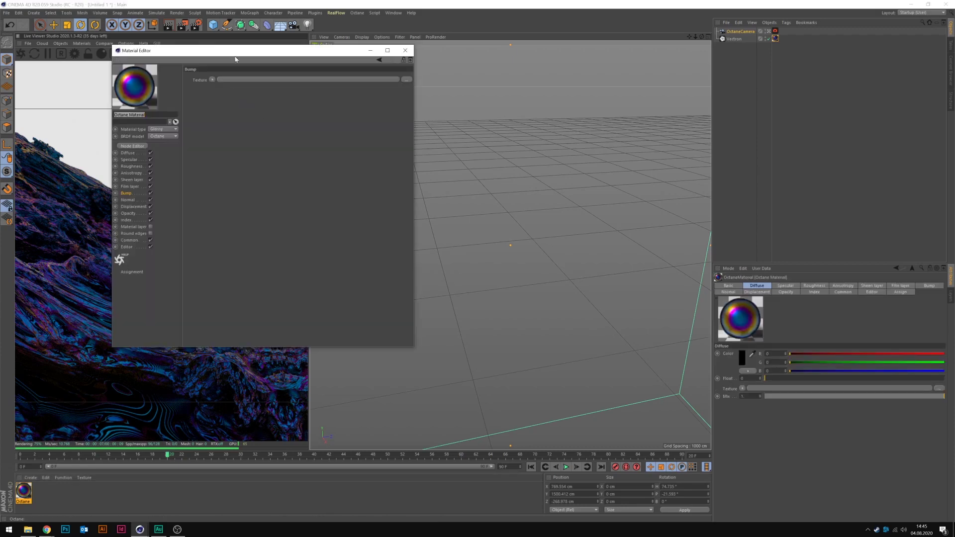
{"action": "left_click_drag", "start_coordinate": [235, 59], "coordinate": [561, 95]}
{"action": "left_click", "coordinate": [454, 186]}
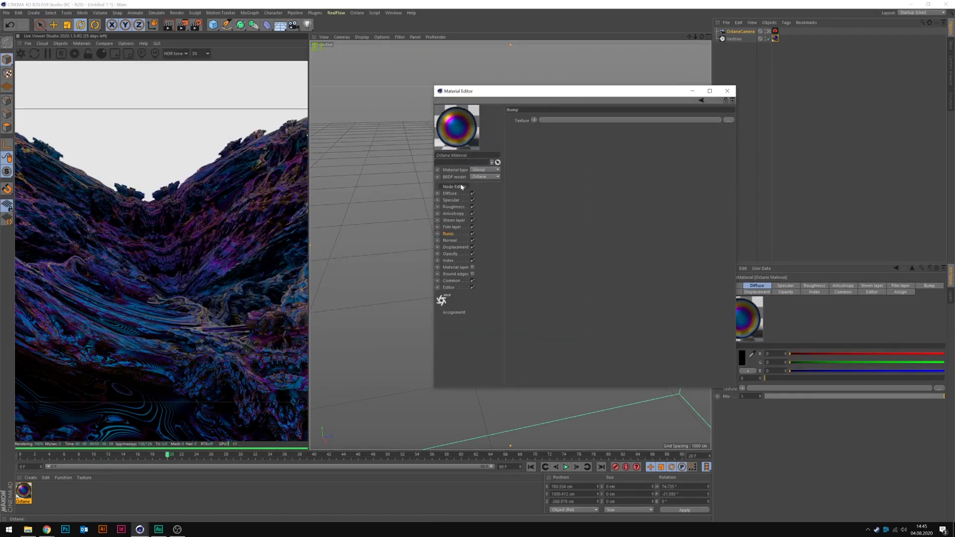
{"action": "left_click_drag", "start_coordinate": [363, 145], "coordinate": [538, 124]}
{"action": "left_click", "coordinate": [463, 202]}
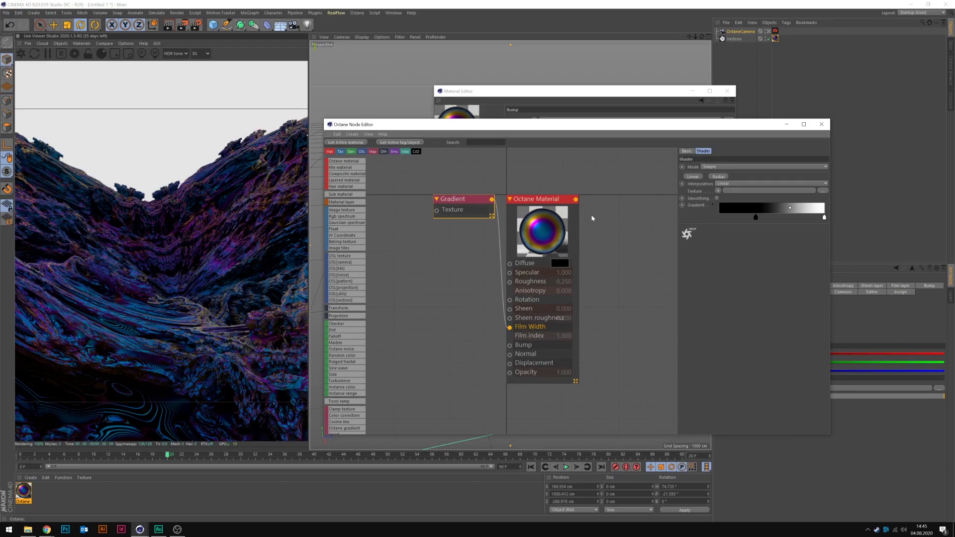
{"action": "left_click_drag", "start_coordinate": [756, 222], "coordinate": [754, 221]}
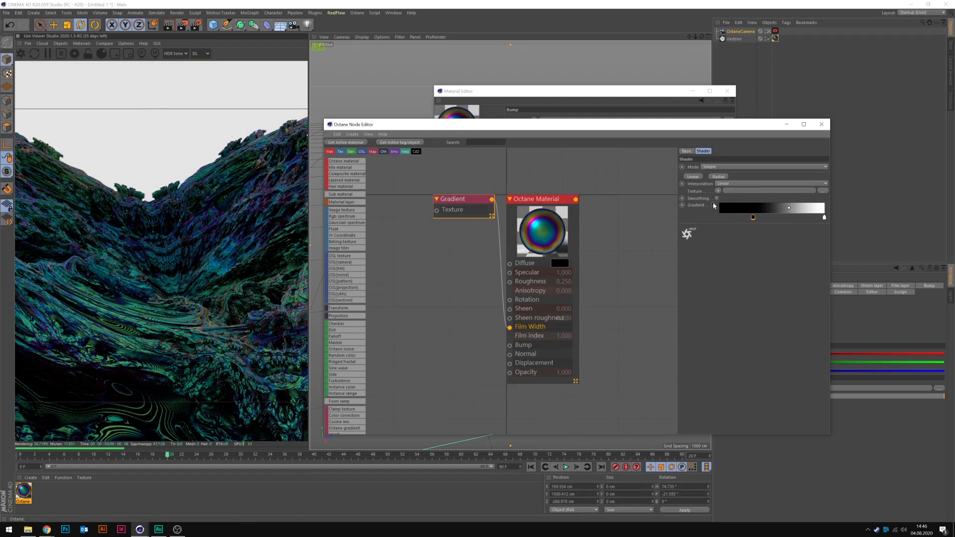
{"action": "left_click", "coordinate": [821, 124]}
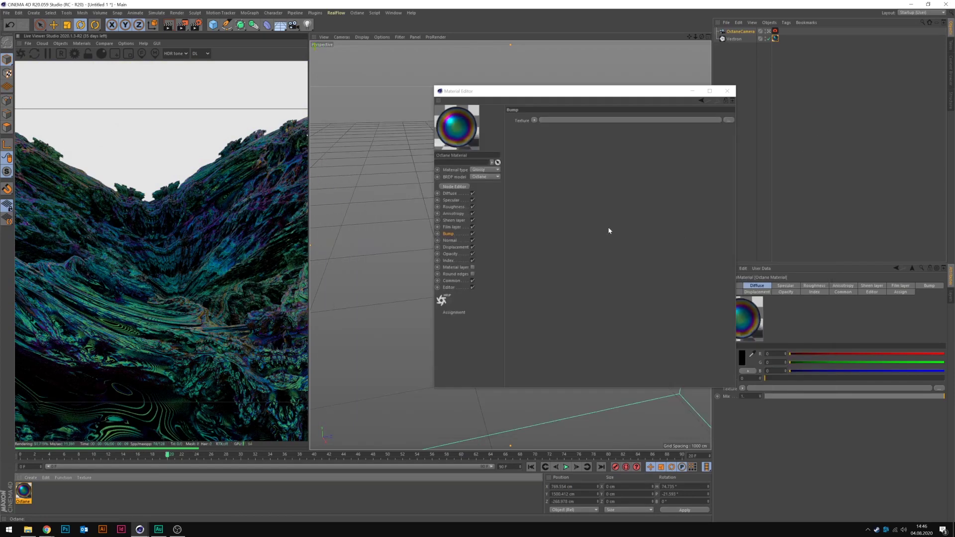
{"action": "left_click", "coordinate": [726, 91]}
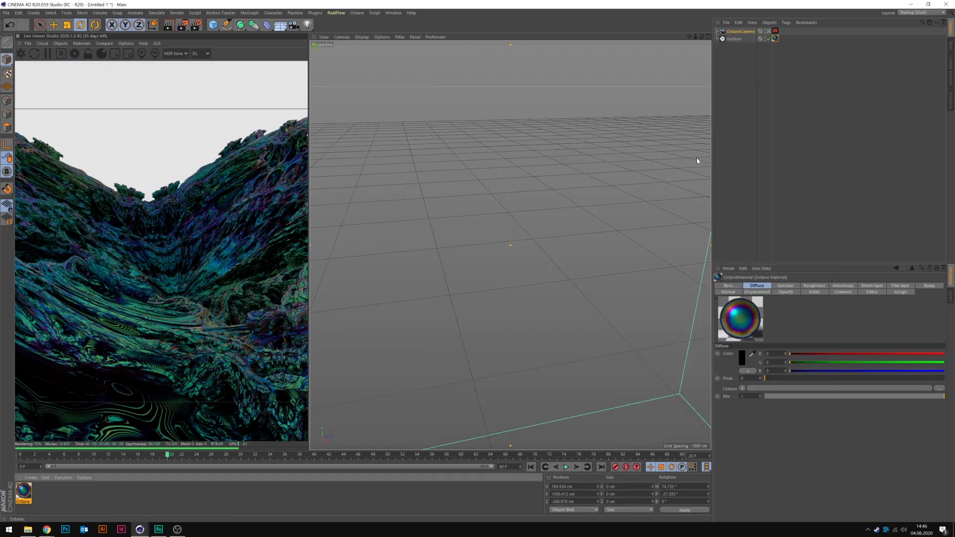
Add an Octane area light to the scene.
{"action": "left_click", "coordinate": [77, 44]}
{"action": "mouse_move", "coordinate": [60, 43]}
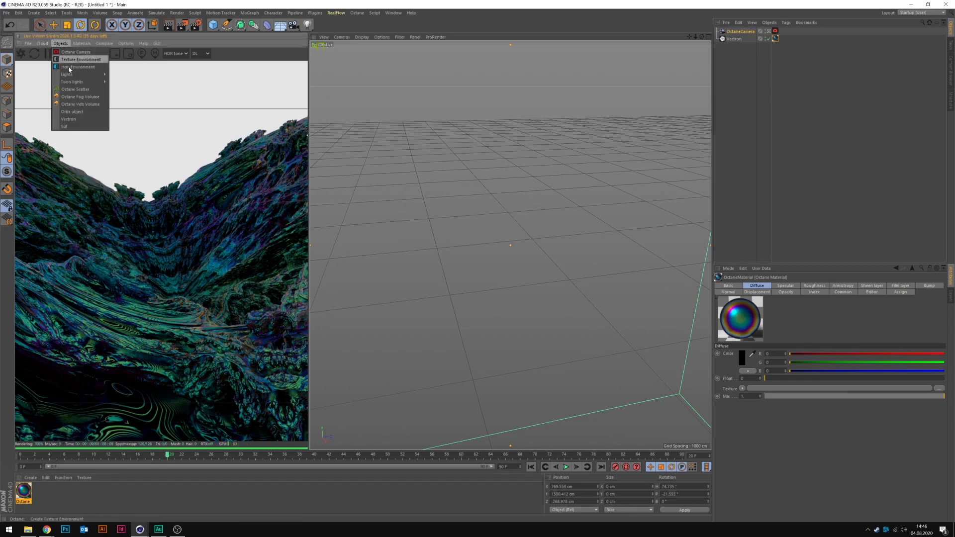
{"action": "mouse_move", "coordinate": [80, 76]}
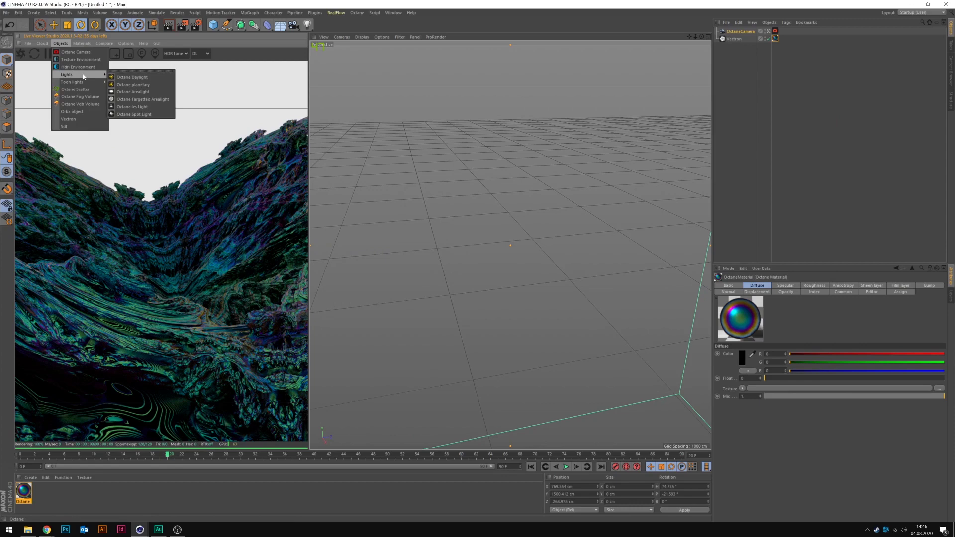
{"action": "left_click", "coordinate": [133, 92]}
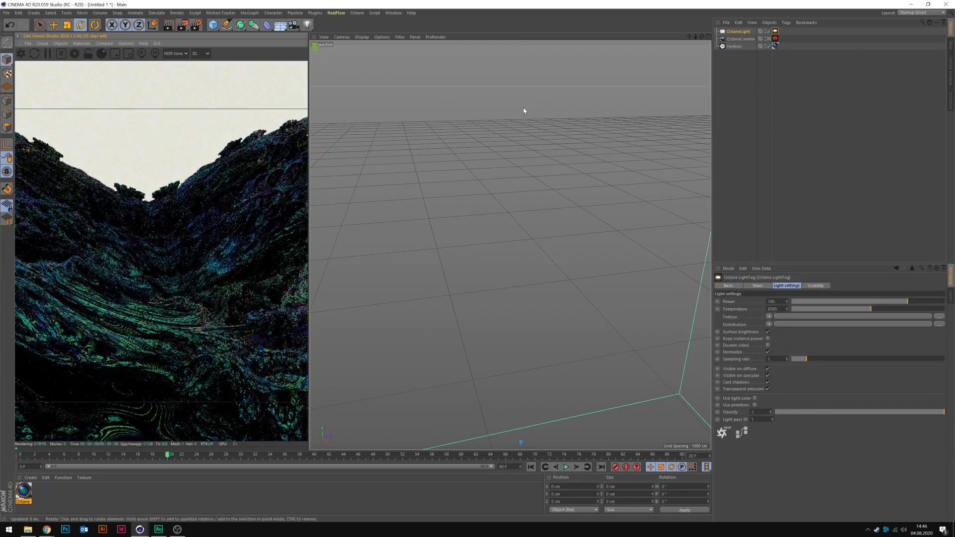
Leave the Octane camera view and rotate the area light to a heading of -90°.
{"action": "left_click", "coordinate": [768, 38]}
{"action": "left_click", "coordinate": [768, 39]}
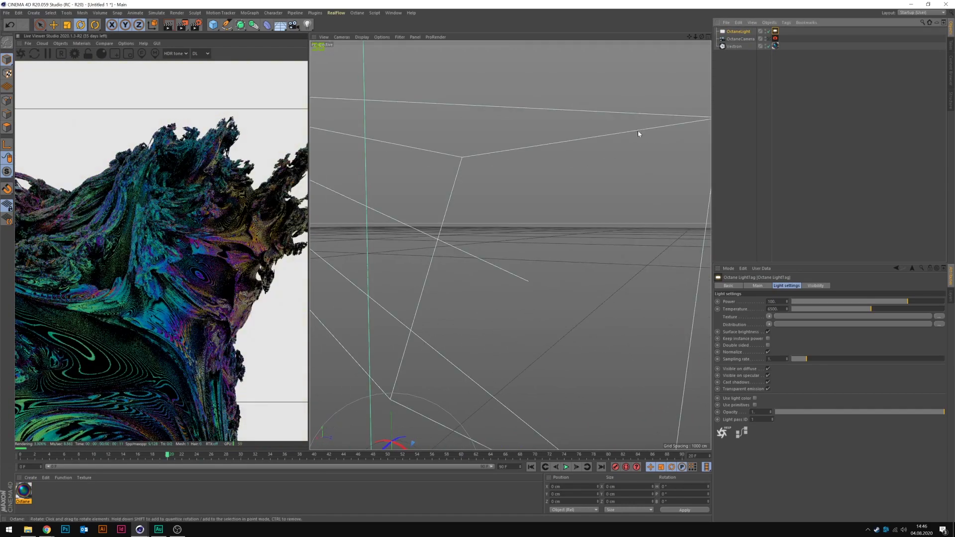
{"action": "scroll", "coordinate": [487, 231], "scroll_direction": "down", "scroll_amount": 5}
{"action": "left_click_drag", "start_coordinate": [478, 237], "coordinate": [500, 245], "text": "alt"}
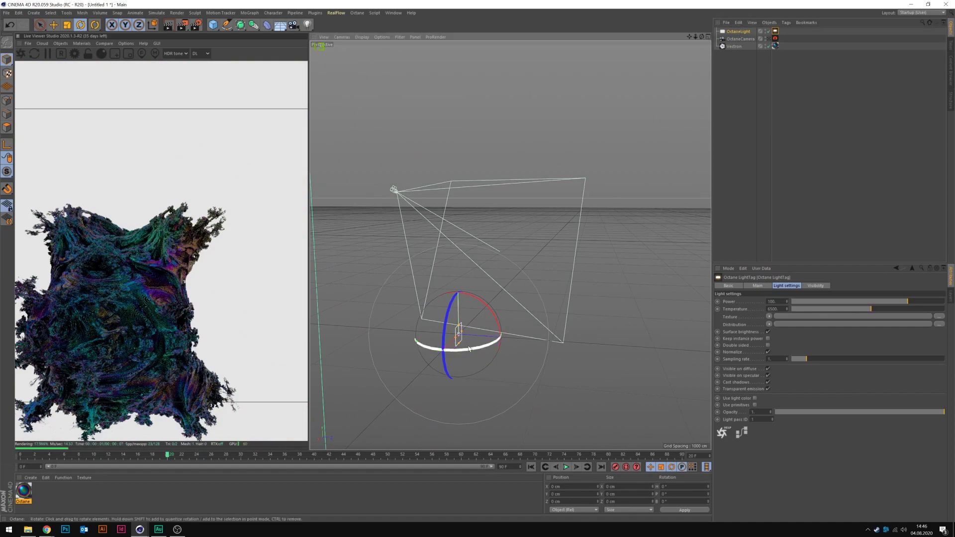
{"action": "left_click_drag", "start_coordinate": [438, 349], "coordinate": [370, 343]}
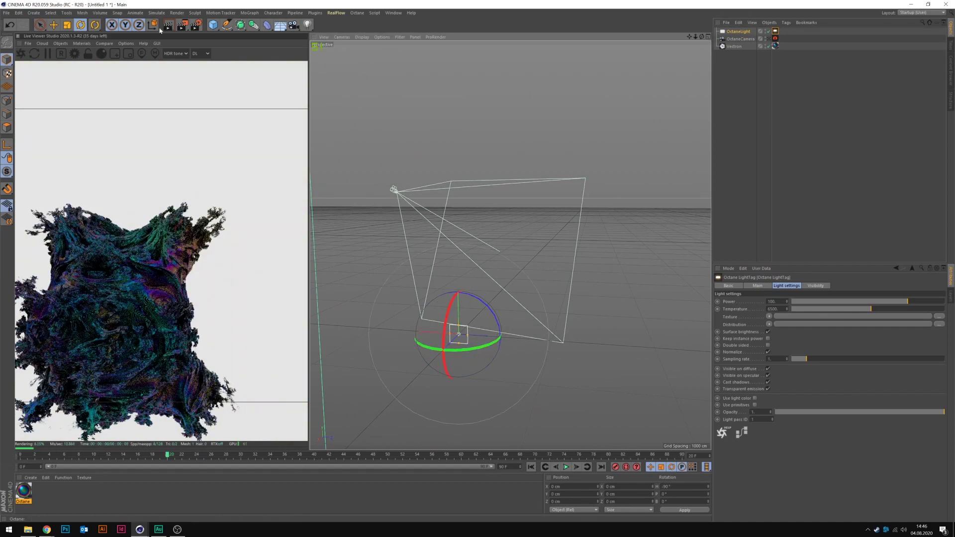
Raise the area light above the valley to about 1450 cm and, in the Octane camera view, turn its heading to 90°.
{"action": "key", "text": "e"}
{"action": "left_click_drag", "start_coordinate": [456, 234], "coordinate": [457, 76]}
{"action": "left_click_drag", "start_coordinate": [482, 119], "coordinate": [582, 157], "text": "alt"}
{"action": "left_click_drag", "start_coordinate": [492, 183], "coordinate": [520, 190]}
{"action": "left_click", "coordinate": [768, 39]}
{"action": "left_click_drag", "start_coordinate": [547, 108], "coordinate": [605, 118]}
{"action": "key", "text": "r"}
{"action": "left_click_drag", "start_coordinate": [541, 114], "coordinate": [519, 89]}
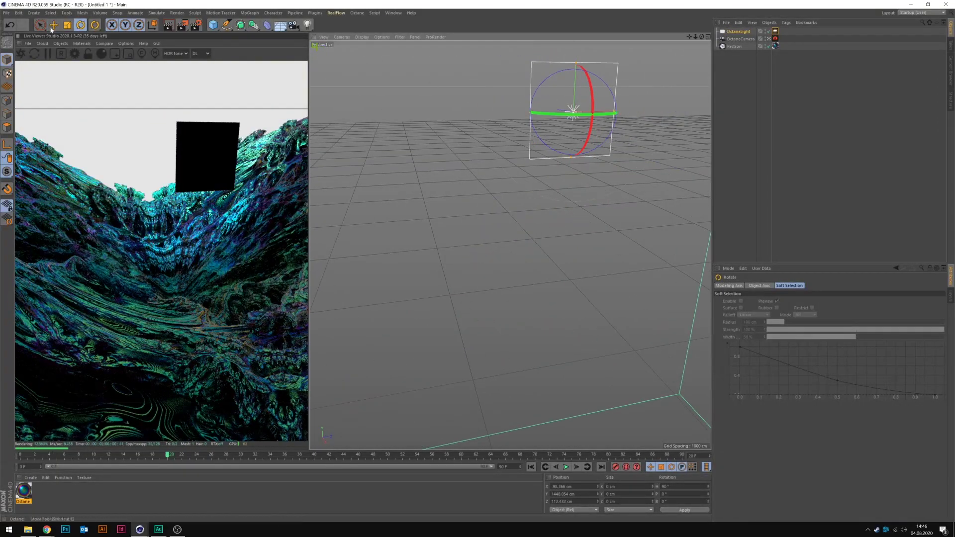
Move the area light sideways to about X 239 cm and widen it across the valley's slope.
{"action": "key", "text": "e"}
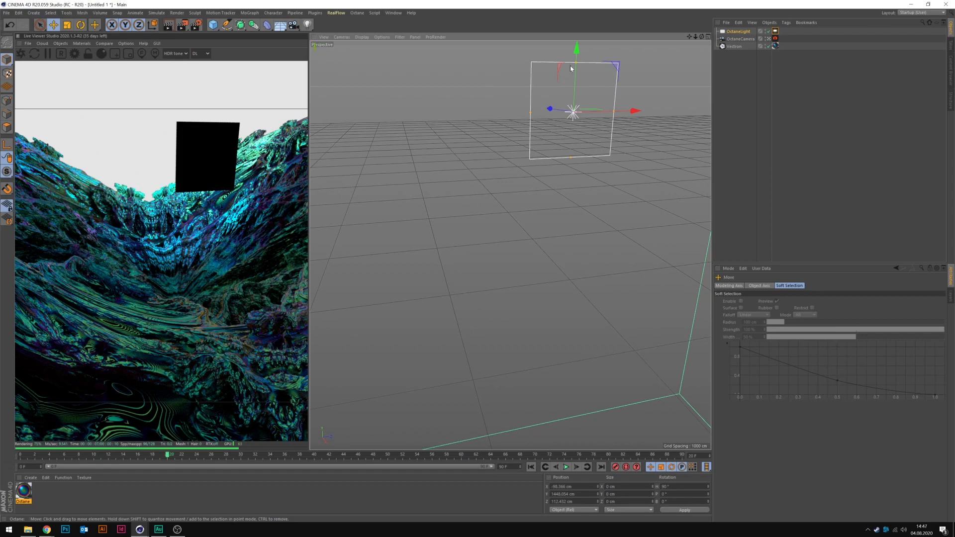
{"action": "left_click", "coordinate": [707, 37]}
{"action": "middle_click", "coordinate": [504, 42]}
{"action": "left_click_drag", "start_coordinate": [658, 121], "coordinate": [701, 123]}
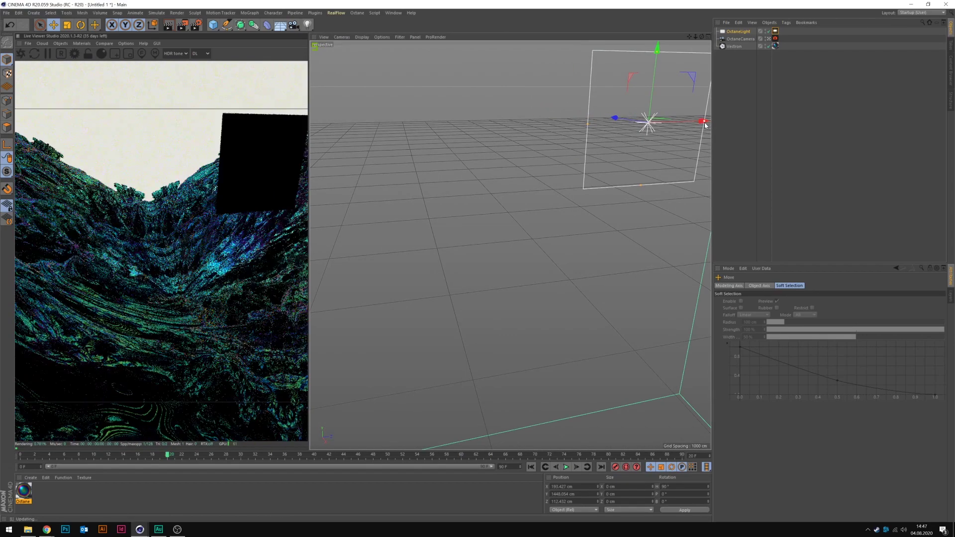
{"action": "left_click_drag", "start_coordinate": [590, 123], "coordinate": [528, 125]}
{"action": "left_click_drag", "start_coordinate": [614, 119], "coordinate": [630, 123]}
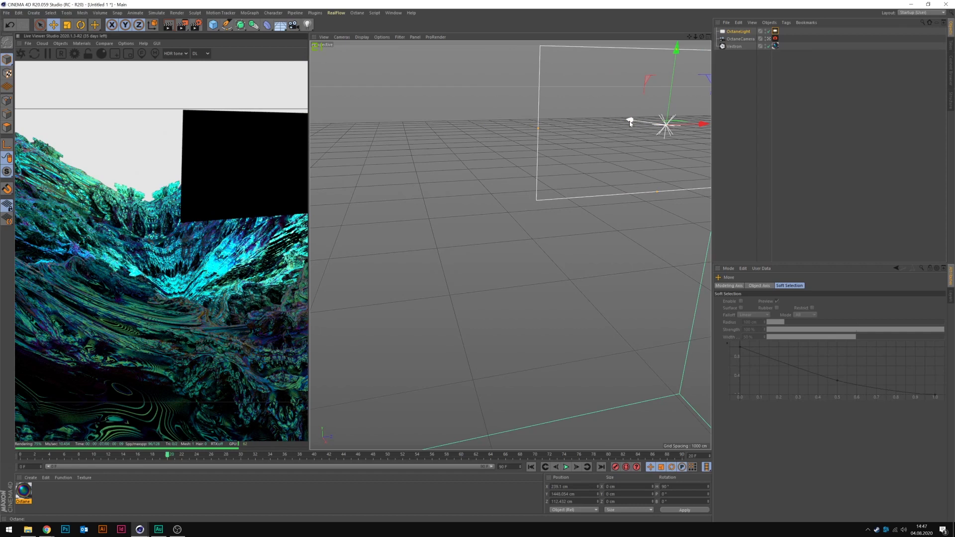
Set the Octane light tag's sampling rate to 100 and turn off its camera visibility.
{"action": "left_click", "coordinate": [740, 32]}
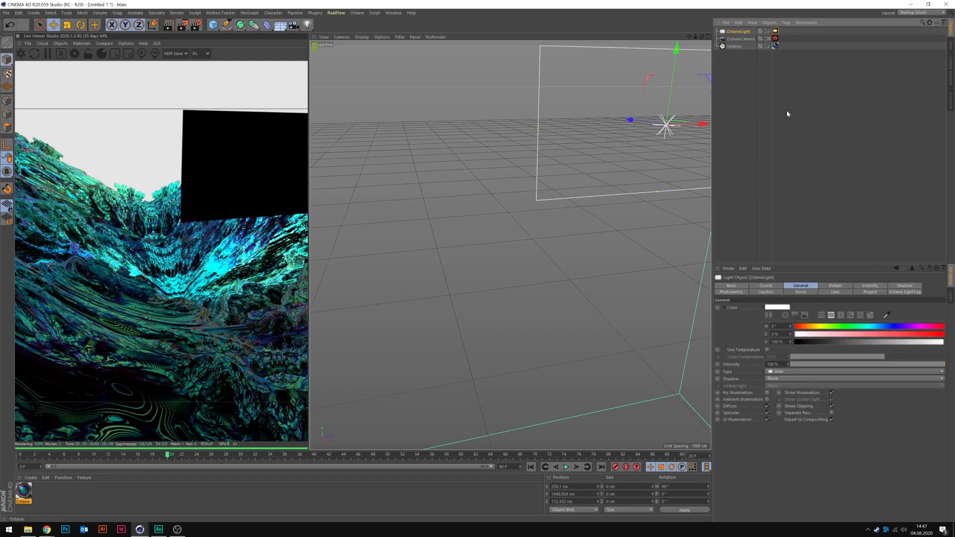
{"action": "left_click", "coordinate": [775, 32]}
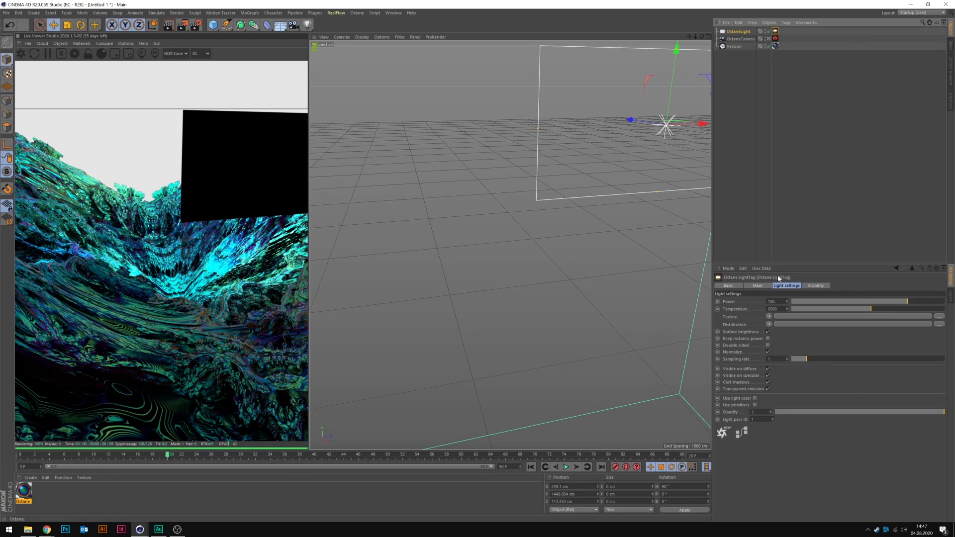
{"action": "left_click", "coordinate": [771, 359]}
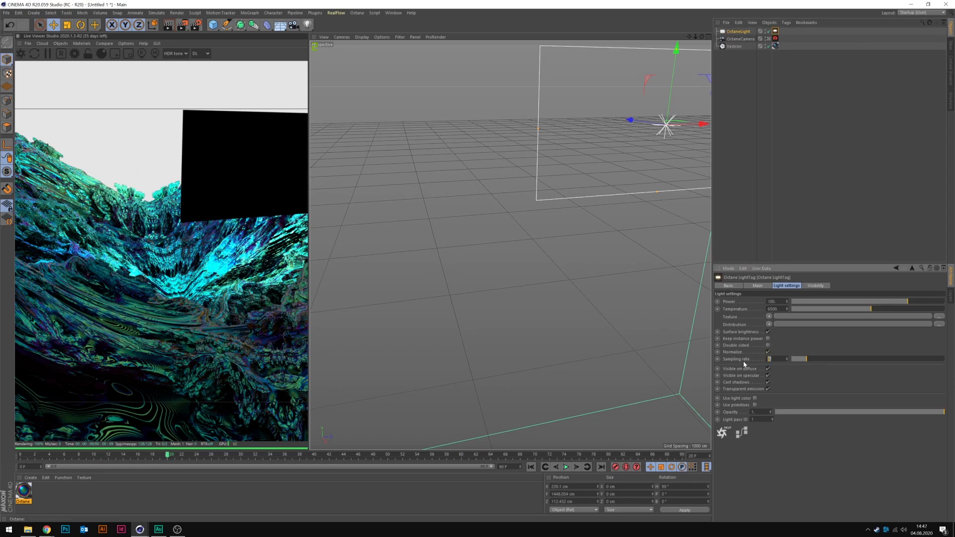
{"action": "key", "text": "BackSpace"}
{"action": "type", "text": "100"}
{"action": "key", "text": "Return"}
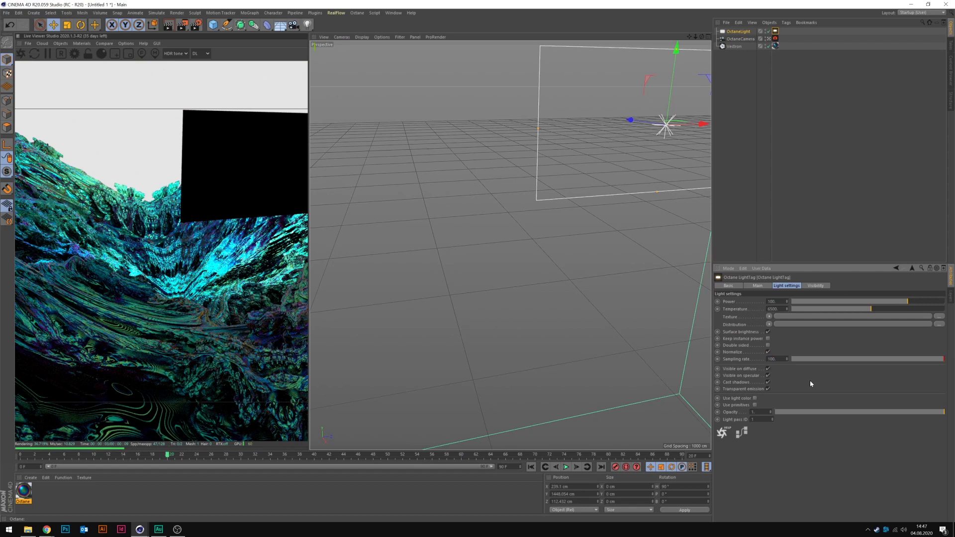
{"action": "left_click", "coordinate": [819, 288]}
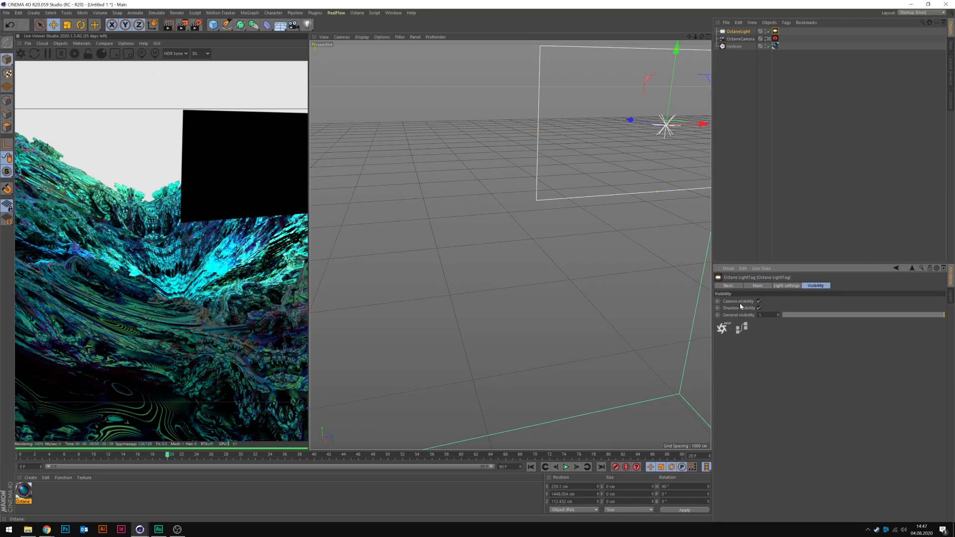
{"action": "left_click", "coordinate": [759, 301]}
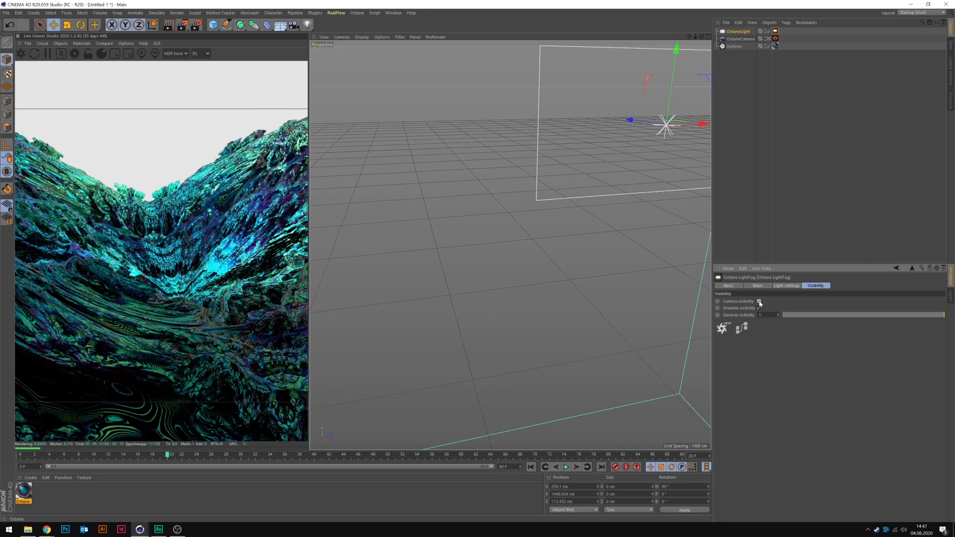
Reposition the area light farther to the side of the valley, at about X 355, Y 1467 and Z 156 cm.
{"action": "left_click", "coordinate": [738, 31]}
{"action": "left_click_drag", "start_coordinate": [630, 120], "coordinate": [668, 127]}
{"action": "left_click_drag", "start_coordinate": [709, 99], "coordinate": [708, 42]}
{"action": "left_click", "coordinate": [769, 39]}
{"action": "left_click", "coordinate": [769, 38]}
{"action": "left_click_drag", "start_coordinate": [616, 114], "coordinate": [632, 158]}
Duplicate the Octane area light.
{"action": "left_click", "coordinate": [740, 32]}
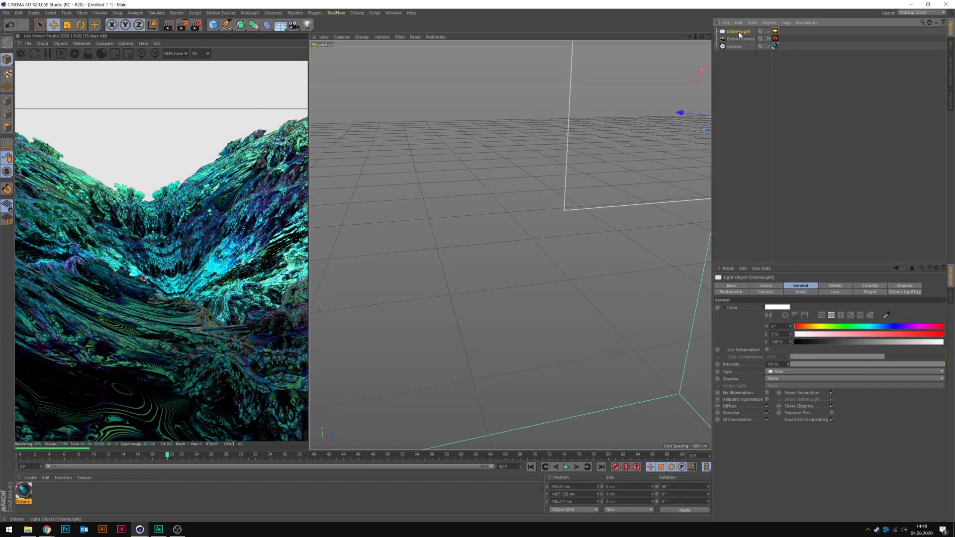
{"action": "key", "text": "ctrl+c"}
{"action": "key", "text": "ctrl+v"}
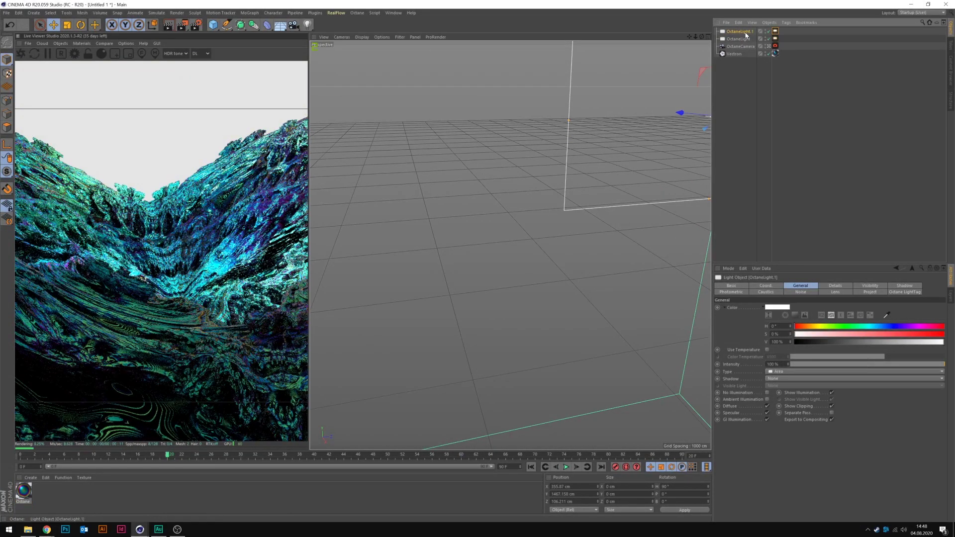
Move the duplicated area light across to the valley's opposite side, at about X 547, Y 1444 and Z -335 cm, keeping the Octane camera view.
{"action": "left_click", "coordinate": [768, 46]}
{"action": "left_click_drag", "start_coordinate": [604, 215], "coordinate": [557, 238]}
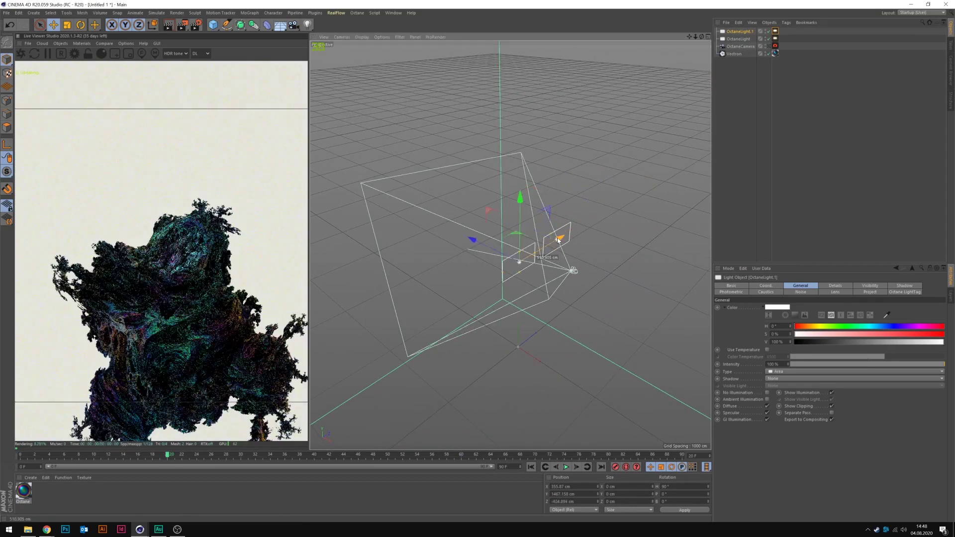
{"action": "key", "text": "ctrl+z"}
{"action": "key", "text": "ctrl+z"}
{"action": "key", "text": "ctrl+z"}
{"action": "key", "text": "ctrl+z"}
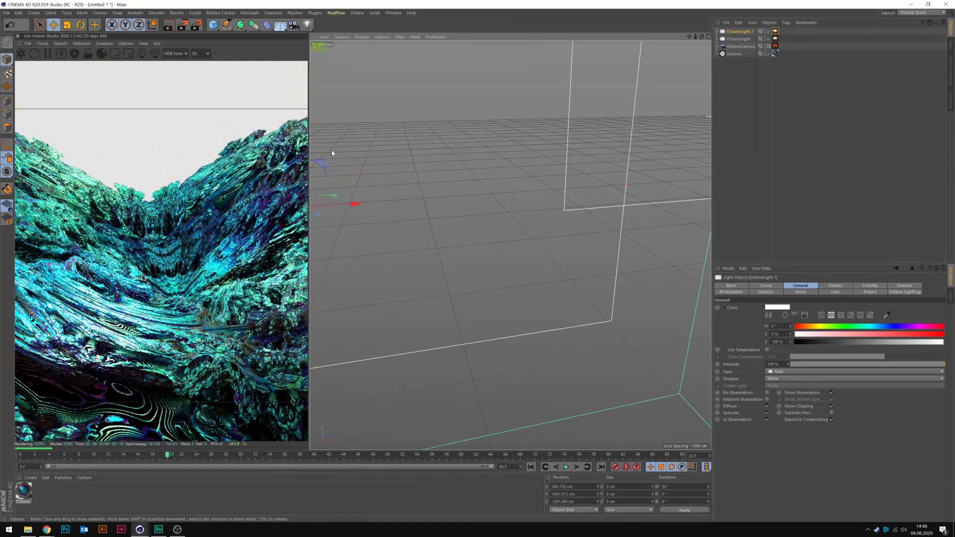
Lower the duplicated area light's power to about 28 in its Octane light tag.
{"action": "left_click", "coordinate": [775, 31]}
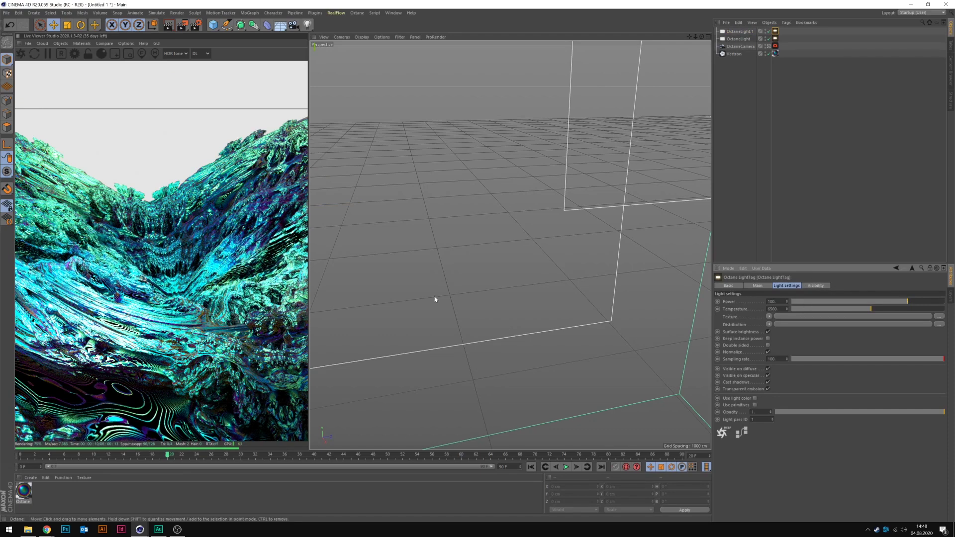
{"action": "left_click", "coordinate": [902, 300]}
{"action": "left_click_drag", "start_coordinate": [902, 301], "coordinate": [896, 300]}
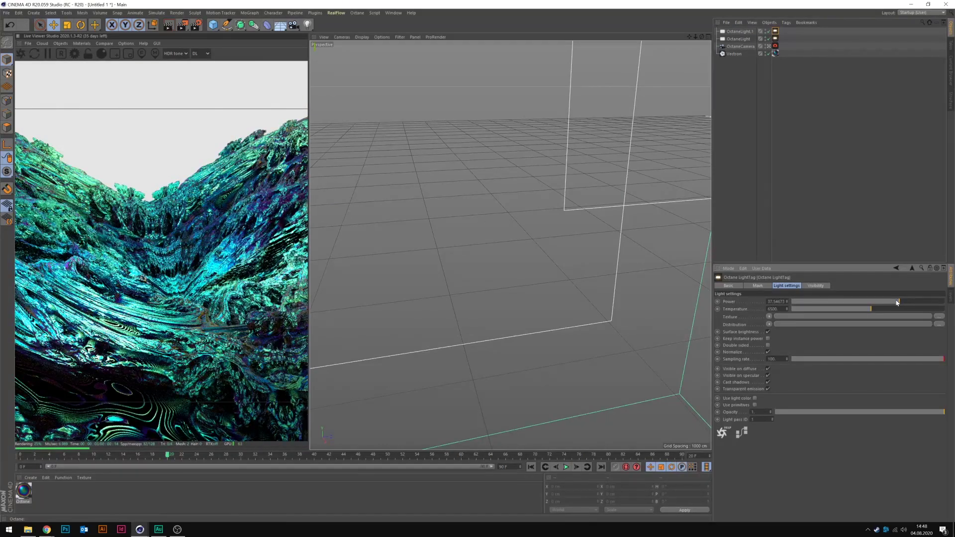
Duplicate the Octane camera, place the copy below the Vectron object and aim it closely at the fractal's side slope.
{"action": "left_click", "coordinate": [740, 45]}
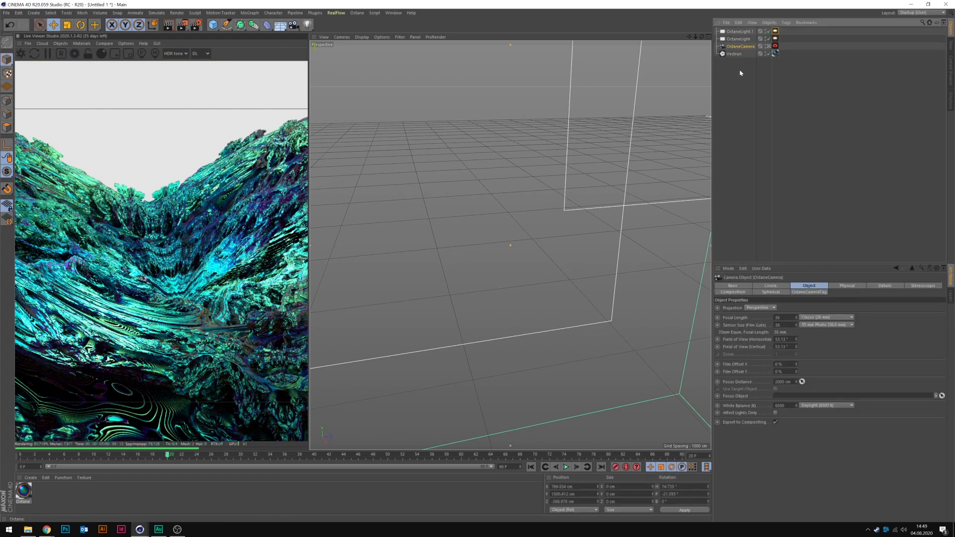
{"action": "key", "text": "ctrl+c"}
{"action": "key", "text": "ctrl+v"}
{"action": "left_click_drag", "start_coordinate": [742, 31], "coordinate": [739, 75]}
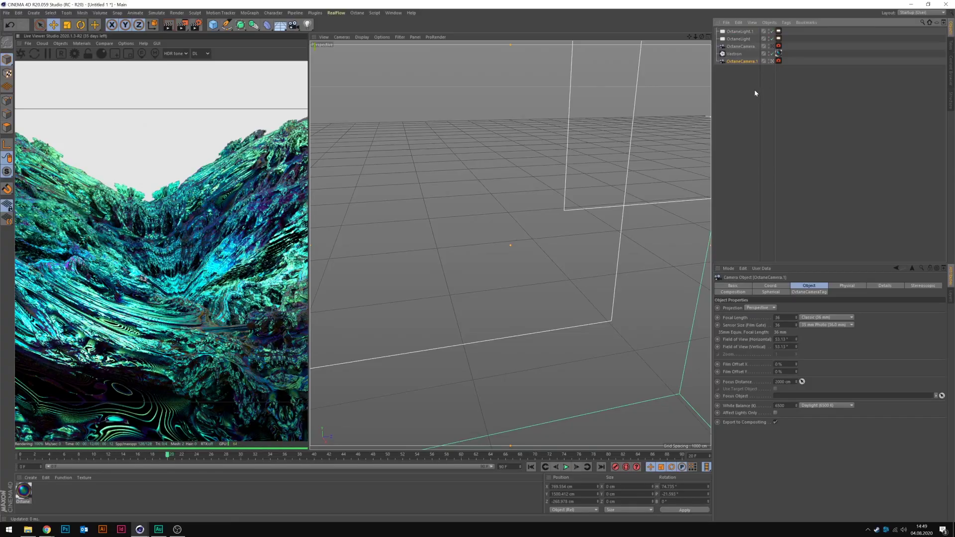
{"action": "left_click_drag", "start_coordinate": [537, 249], "coordinate": [473, 261], "text": "alt"}
{"action": "middle_click_drag", "start_coordinate": [473, 261], "coordinate": [490, 254], "text": "alt"}
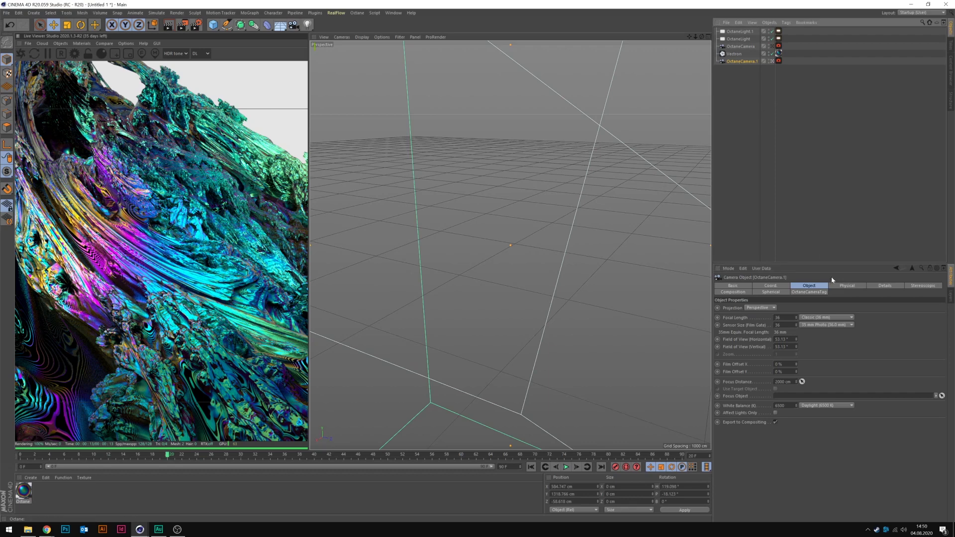
Set the duplicated camera's focal length to Portrait (80 mm) and pull it back to about X 814, Y 1404 and Z 61 cm.
{"action": "left_click", "coordinate": [778, 60]}
{"action": "left_click", "coordinate": [748, 62]}
{"action": "left_click", "coordinate": [807, 318]}
{"action": "left_click", "coordinate": [810, 359]}
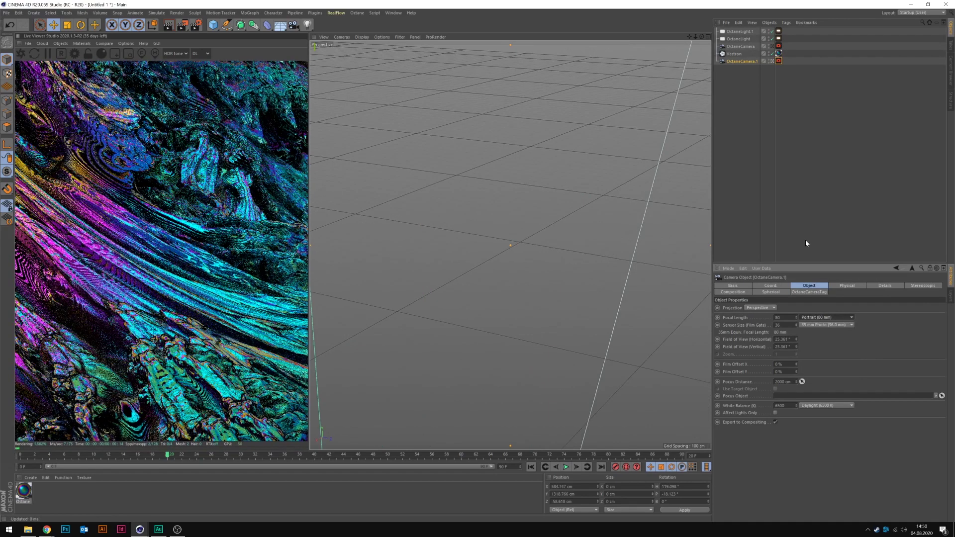
{"action": "left_click_drag", "start_coordinate": [695, 36], "coordinate": [693, 48]}
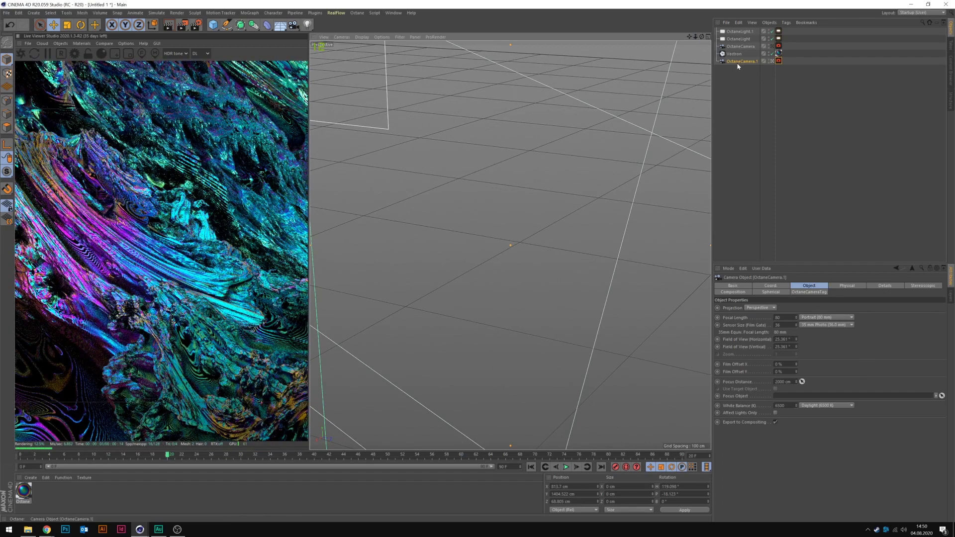
Set the close-up camera's f-stop to about 1.21 and pick the focus on the purple ridge in the Live Viewer render.
{"action": "left_click", "coordinate": [779, 61]}
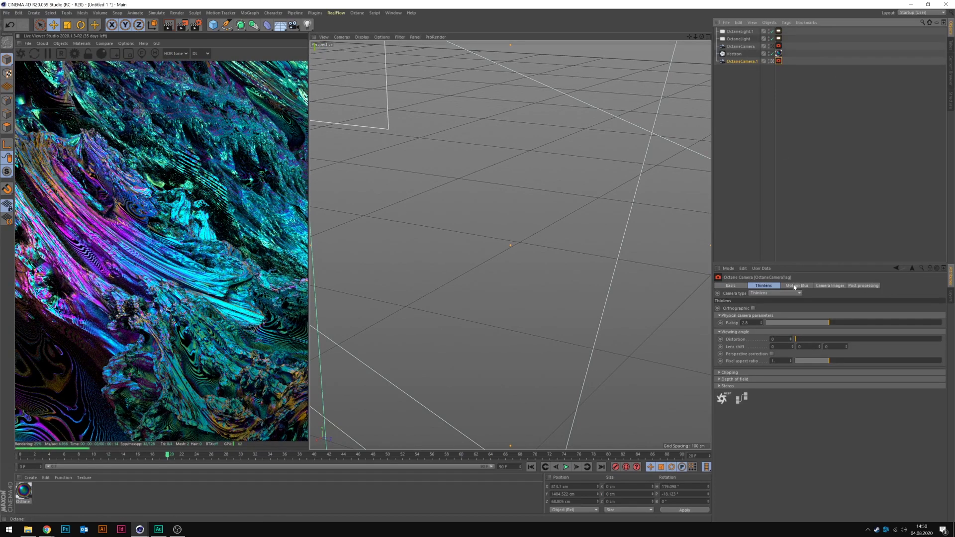
{"action": "mouse_move", "coordinate": [798, 325]}
{"action": "left_mouse_down"}
{"action": "mouse_move", "coordinate": [787, 322]}
{"action": "mouse_move", "coordinate": [799, 324]}
{"action": "left_mouse_up"}
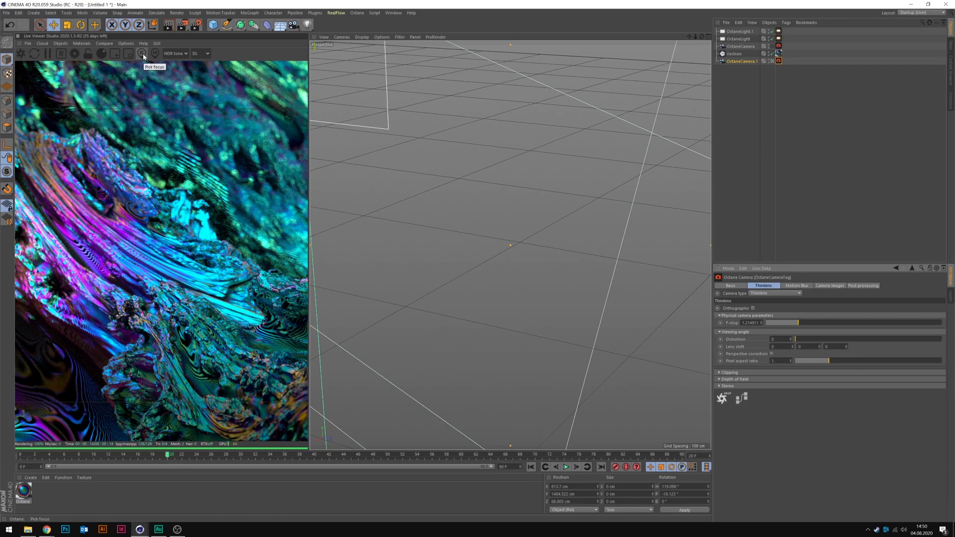
{"action": "left_click", "coordinate": [143, 55]}
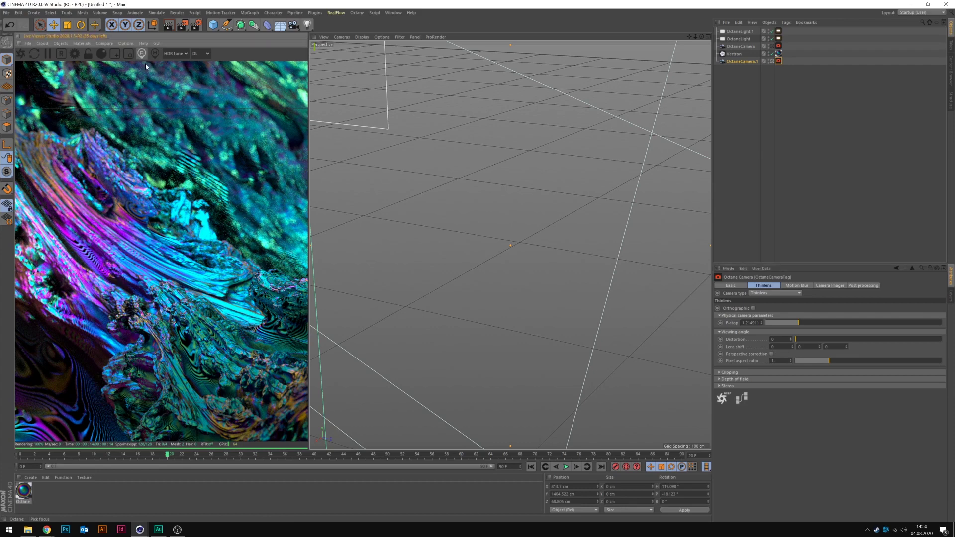
{"action": "left_click", "coordinate": [144, 248]}
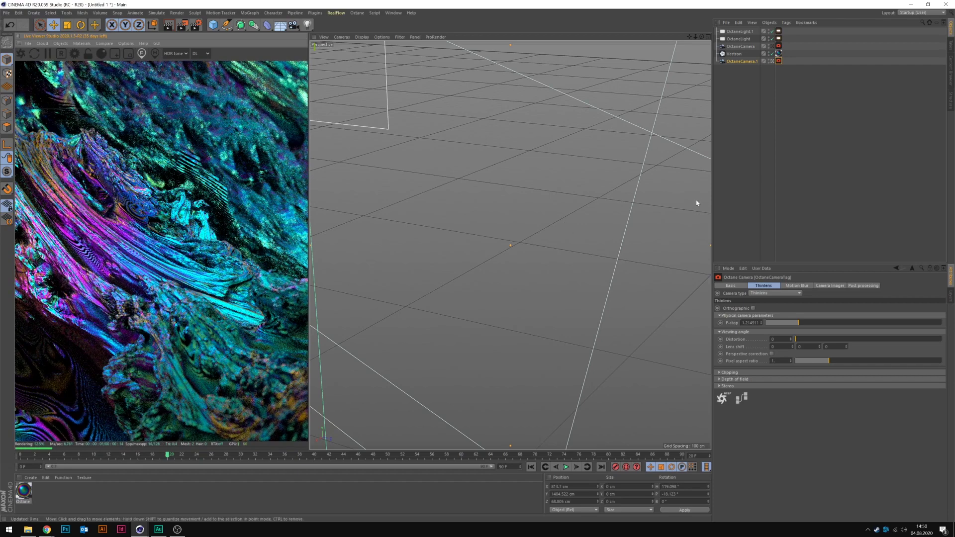
Reframe the close-up camera at about X 854, Y 1402 and Z 82 cm, and set its f-stop to 1.
{"action": "left_click_drag", "start_coordinate": [701, 37], "coordinate": [671, 5]}
{"action": "left_click_drag", "start_coordinate": [691, 38], "coordinate": [696, 39]}
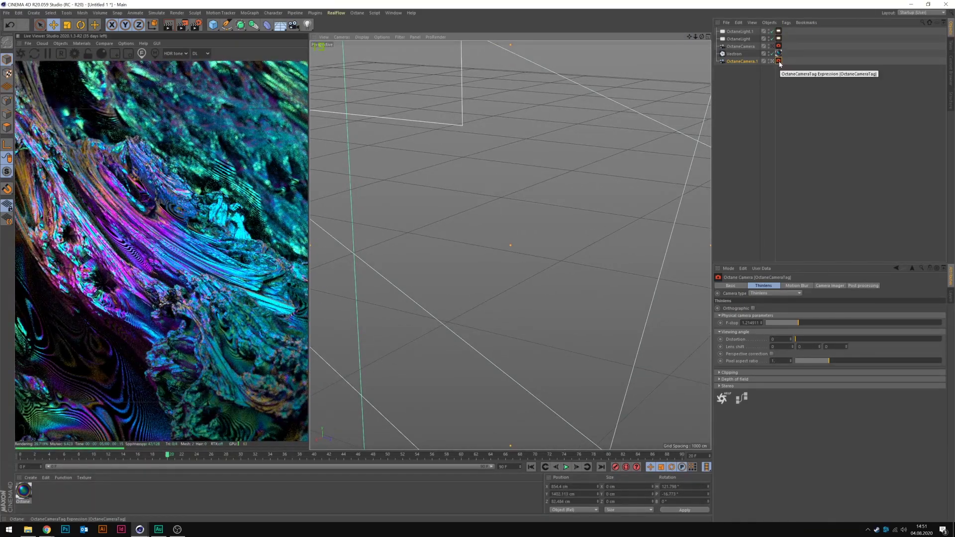
{"action": "left_click", "coordinate": [794, 323]}
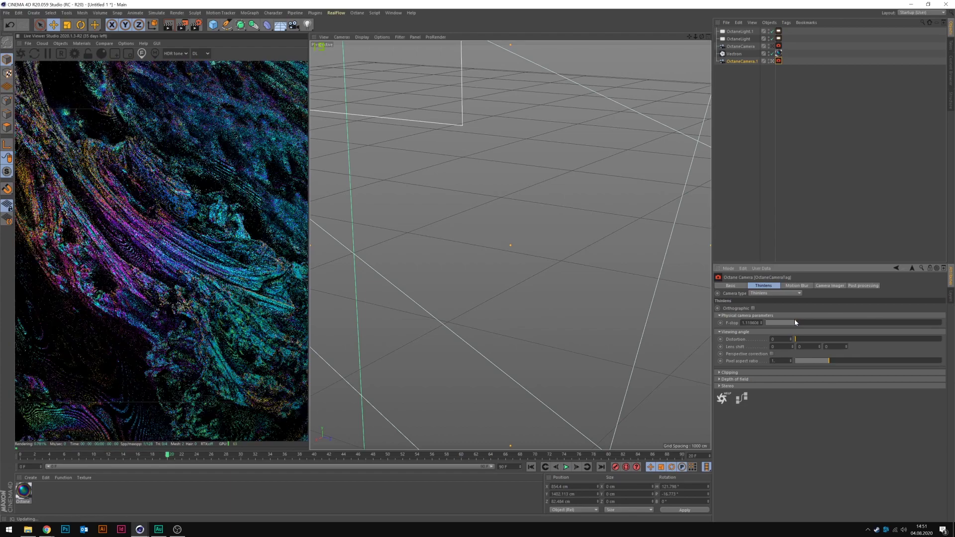
{"action": "left_click_drag", "start_coordinate": [792, 323], "coordinate": [783, 322]}
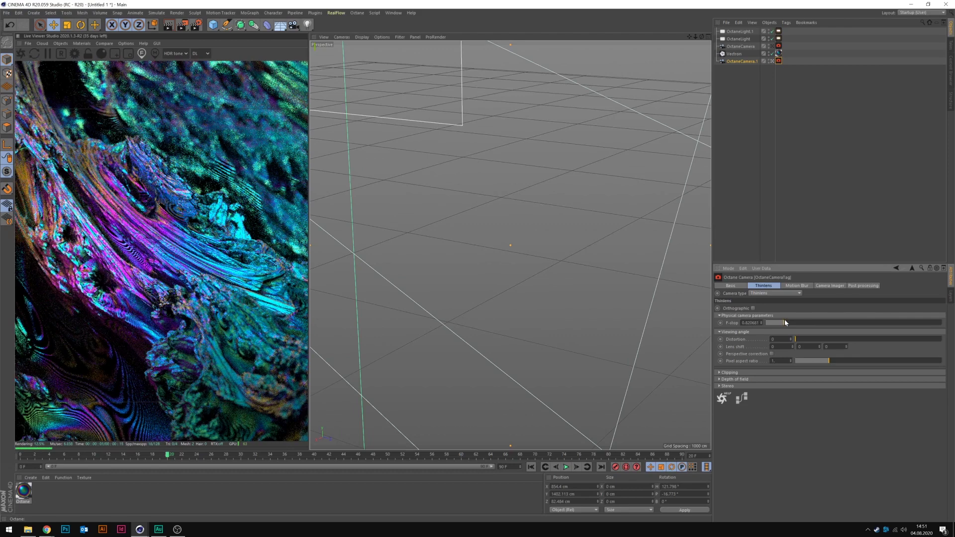
{"action": "left_click_drag", "start_coordinate": [785, 322], "coordinate": [791, 322]}
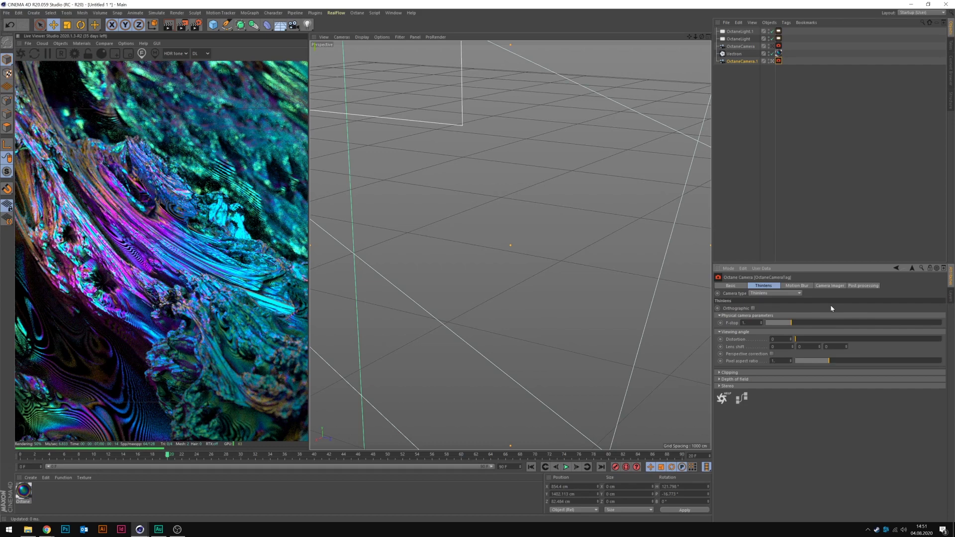
Enable the camera's post processing with glare power 0.001 and bloom power about 44.6, and refocus on the purple ridge.
{"action": "left_click", "coordinate": [855, 287]}
{"action": "left_click", "coordinate": [739, 309]}
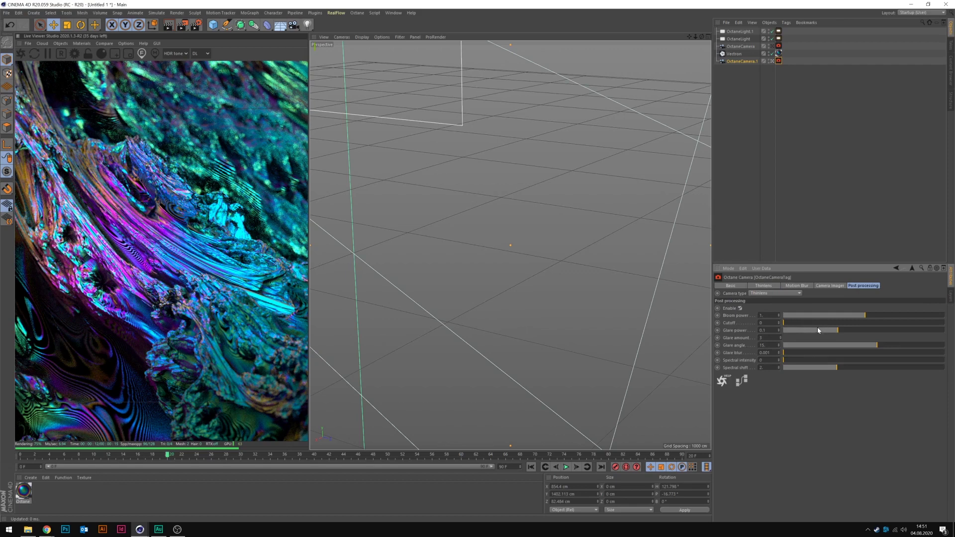
{"action": "left_click_drag", "start_coordinate": [835, 332], "coordinate": [742, 337]}
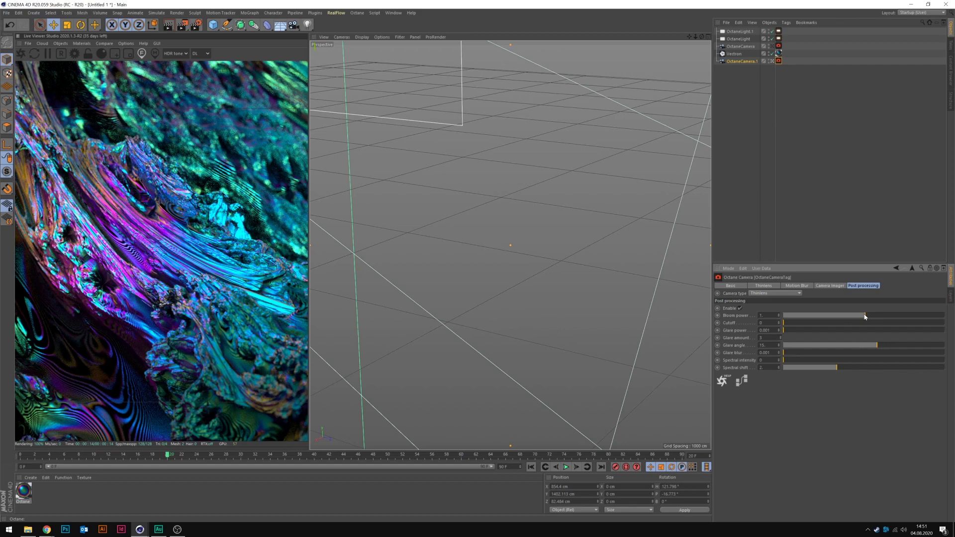
{"action": "left_click_drag", "start_coordinate": [864, 316], "coordinate": [910, 318]}
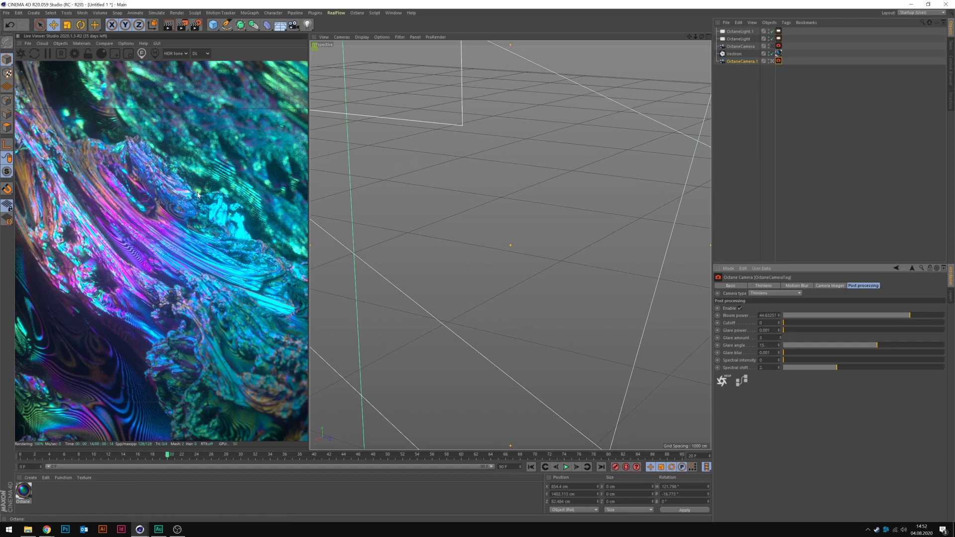
{"action": "left_click", "coordinate": [144, 243]}
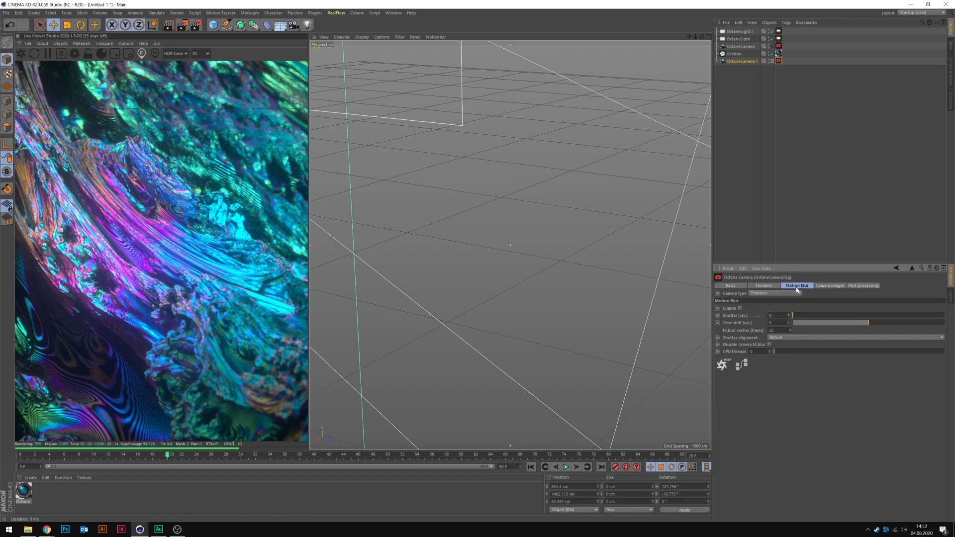
Enable the Camera Imager with vignetting of about 0.85, and save the project as Untitled 1.c4d.
{"action": "left_click", "coordinate": [775, 287]}
{"action": "left_click", "coordinate": [829, 286]}
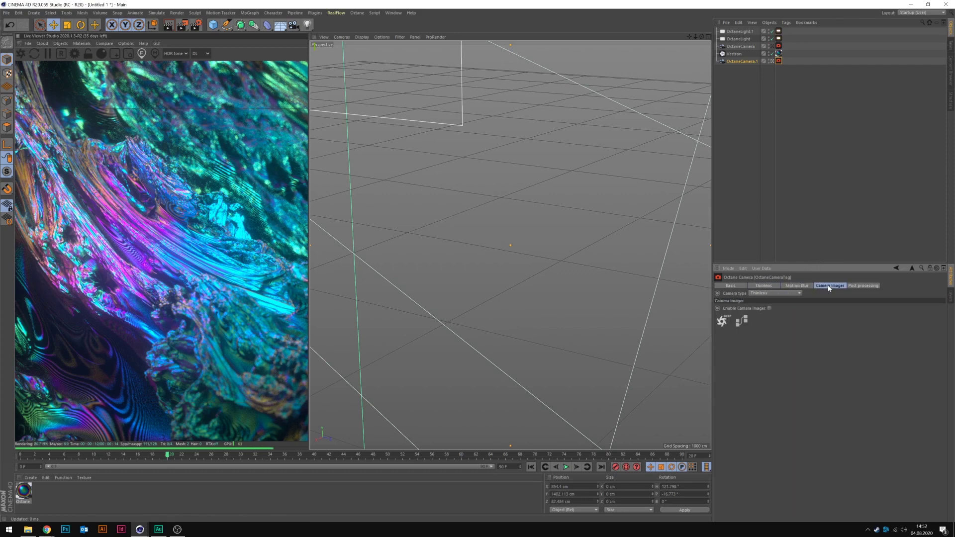
{"action": "left_click", "coordinate": [769, 308]}
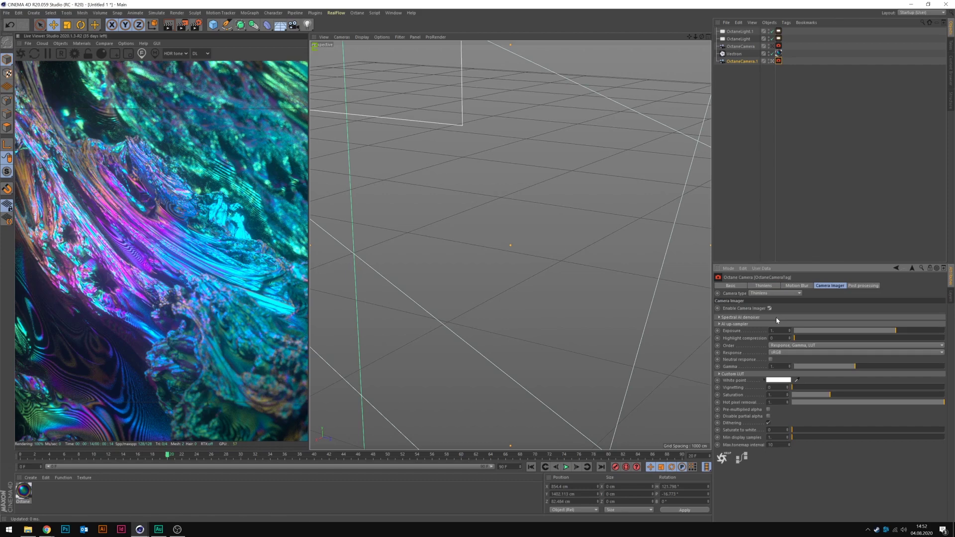
{"action": "left_click_drag", "start_coordinate": [793, 388], "coordinate": [921, 384]}
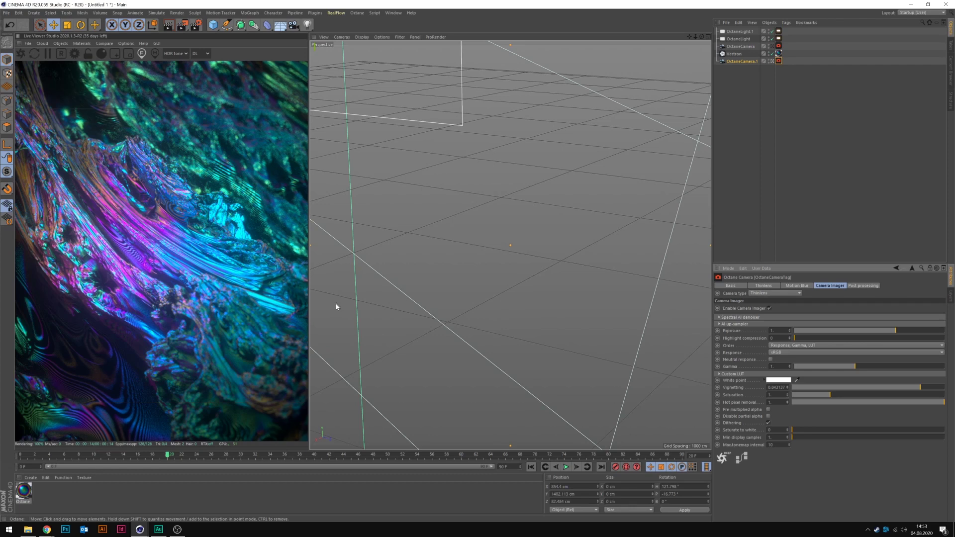
{"action": "key", "text": "ctrl+s"}
{"action": "key", "text": "Return"}
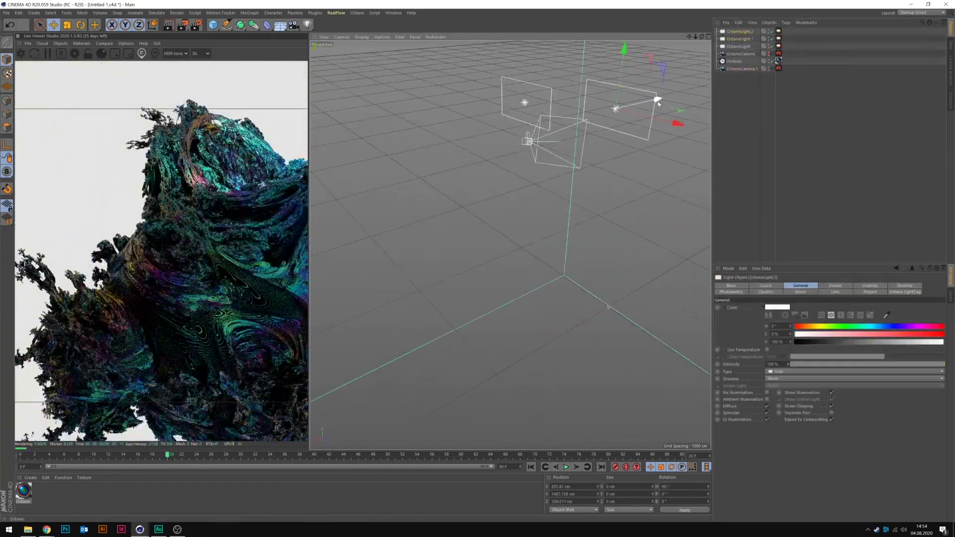
Move and rotate the third area light to face the fractal slope from the close-up camera's side, and return to that camera's view.
{"action": "key", "text": "t"}
{"action": "left_click_drag", "start_coordinate": [658, 102], "coordinate": [542, 114]}
{"action": "key", "text": "r"}
{"action": "left_click_drag", "start_coordinate": [463, 348], "coordinate": [542, 380], "text": "alt"}
{"action": "left_click", "coordinate": [771, 69]}
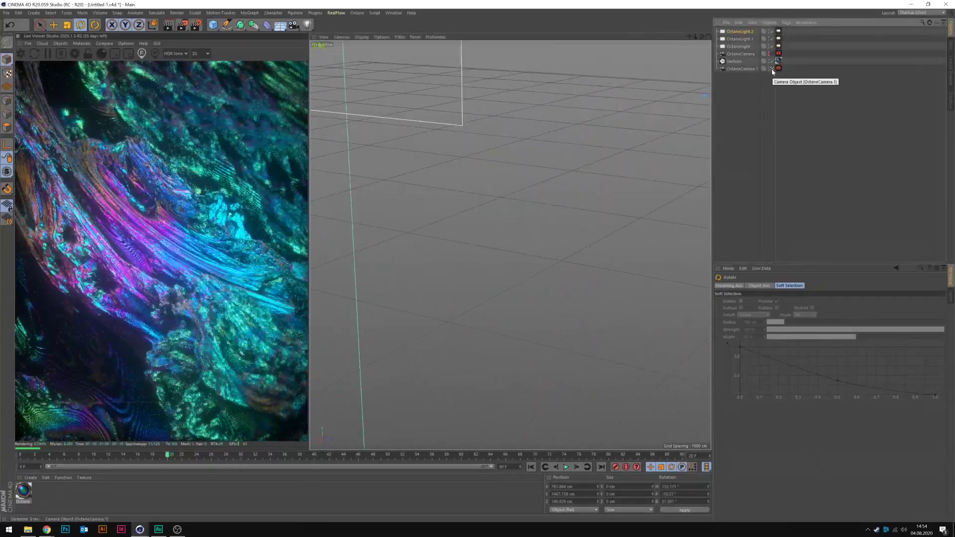
Set the third area light's power to 40 in its Octane light tag.
{"action": "left_click", "coordinate": [778, 30]}
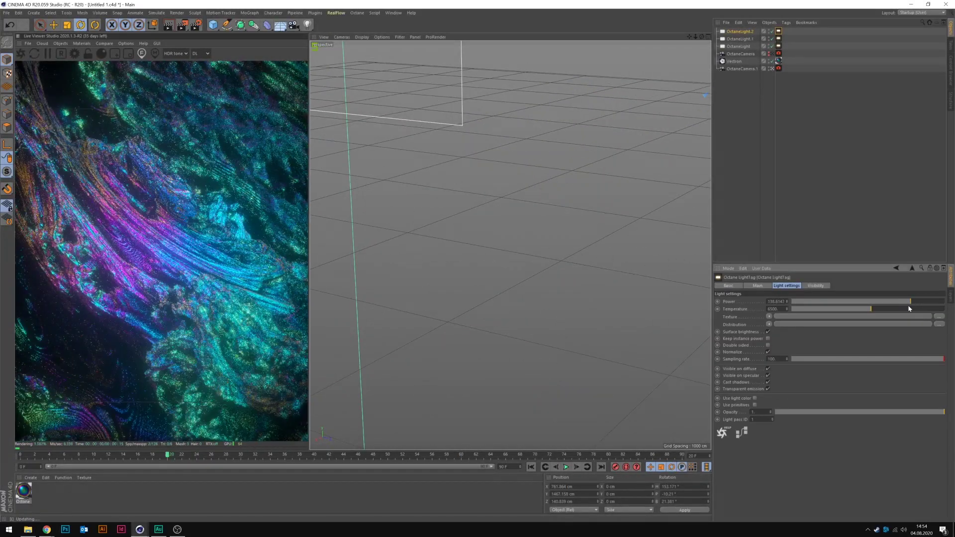
{"action": "mouse_move", "coordinate": [908, 307]}
{"action": "left_mouse_down"}
{"action": "mouse_move", "coordinate": [872, 302]}
{"action": "mouse_move", "coordinate": [899, 301]}
{"action": "left_mouse_up"}
{"action": "left_click", "coordinate": [903, 301]}
{"action": "left_click_drag", "start_coordinate": [784, 301], "coordinate": [733, 304]}
{"action": "type", "text": "40"}
{"action": "key", "text": "Return"}
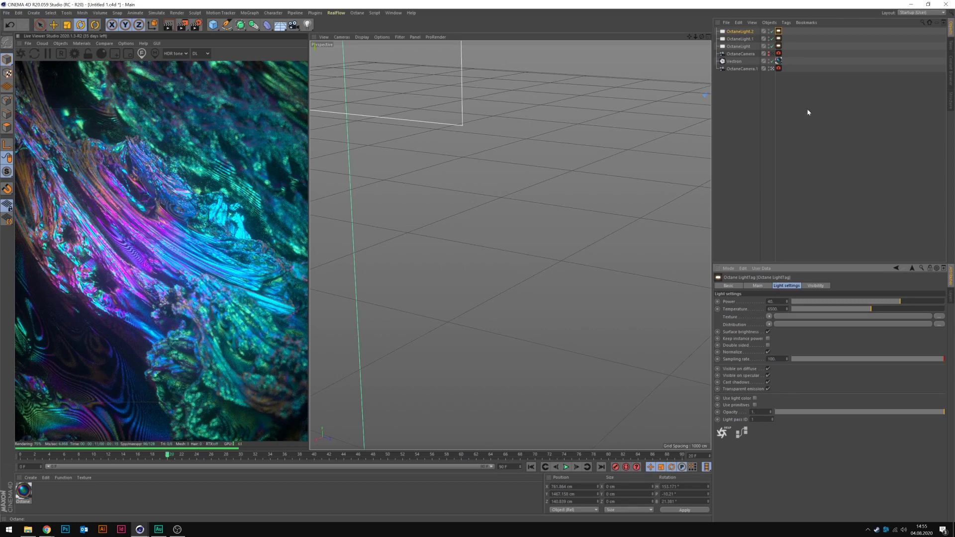
Lower the close-up camera's f-stop to about 0.85 for a shallower depth of field.
{"action": "left_click", "coordinate": [779, 69]}
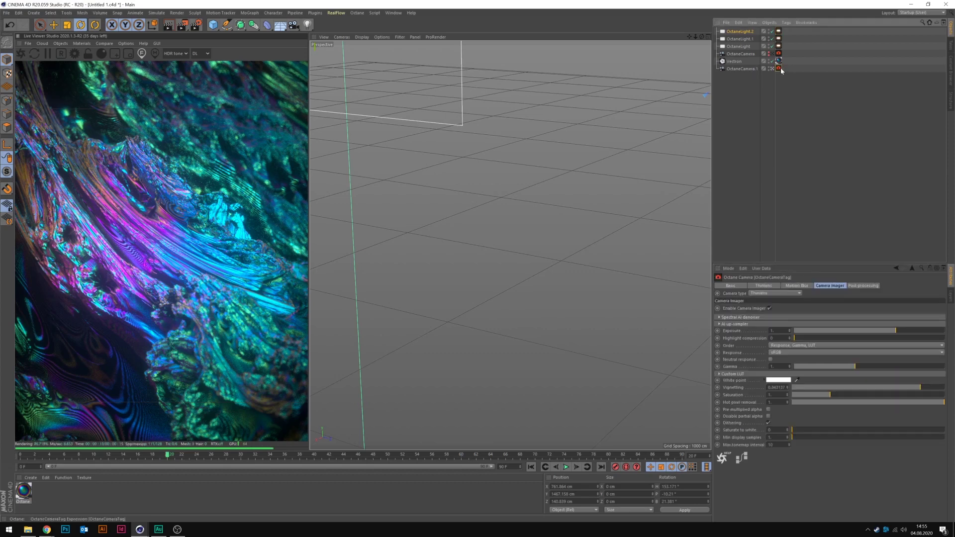
{"action": "left_click", "coordinate": [742, 68]}
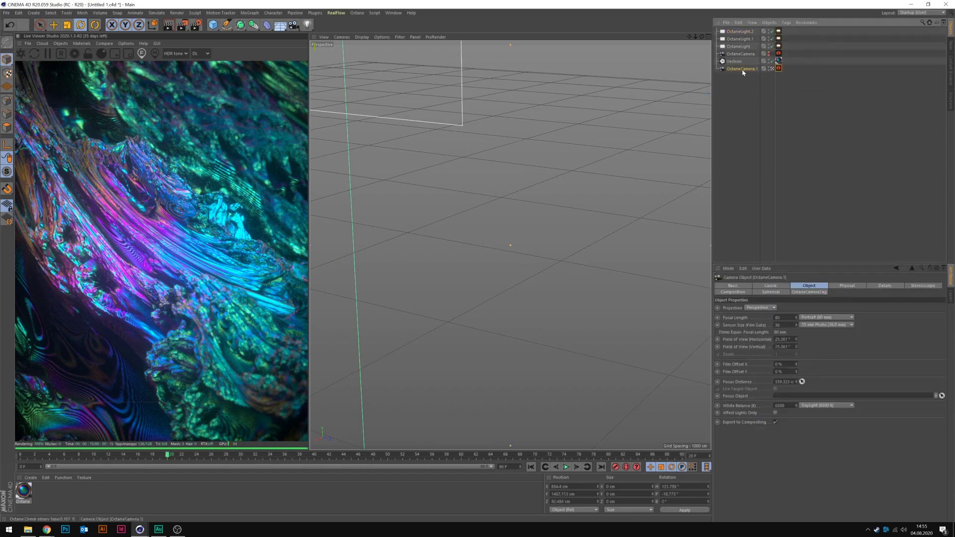
{"action": "left_click", "coordinate": [779, 68]}
{"action": "left_click", "coordinate": [796, 285]}
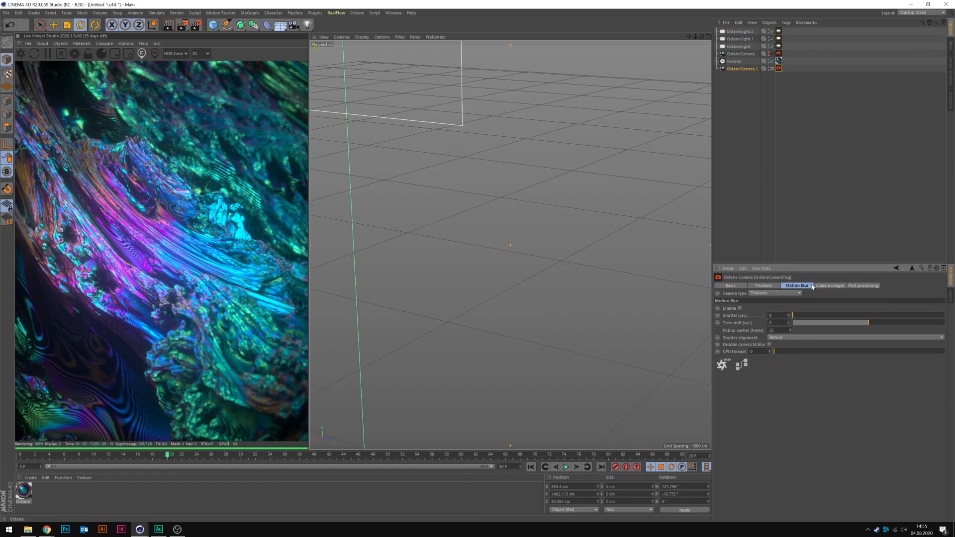
{"action": "left_click", "coordinate": [773, 286]}
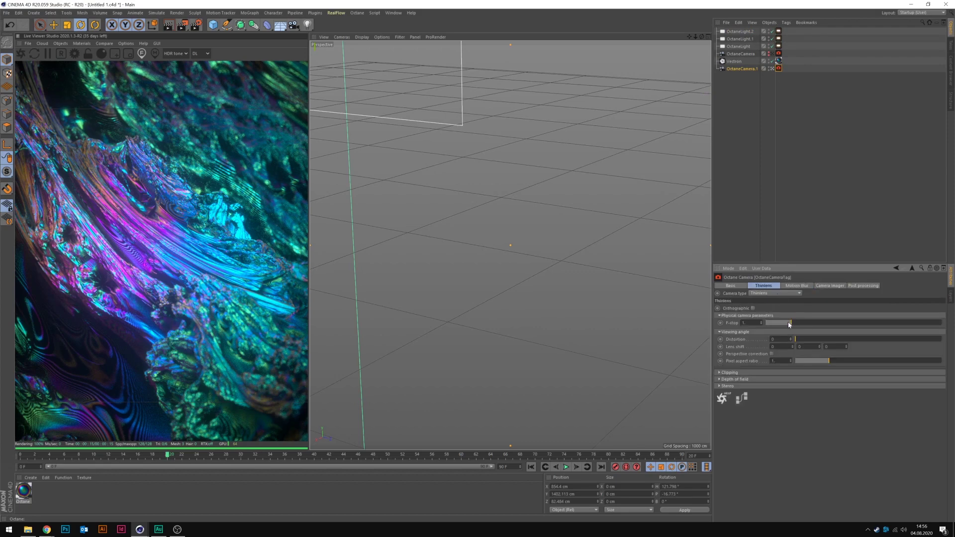
{"action": "left_click_drag", "start_coordinate": [793, 323], "coordinate": [789, 322]}
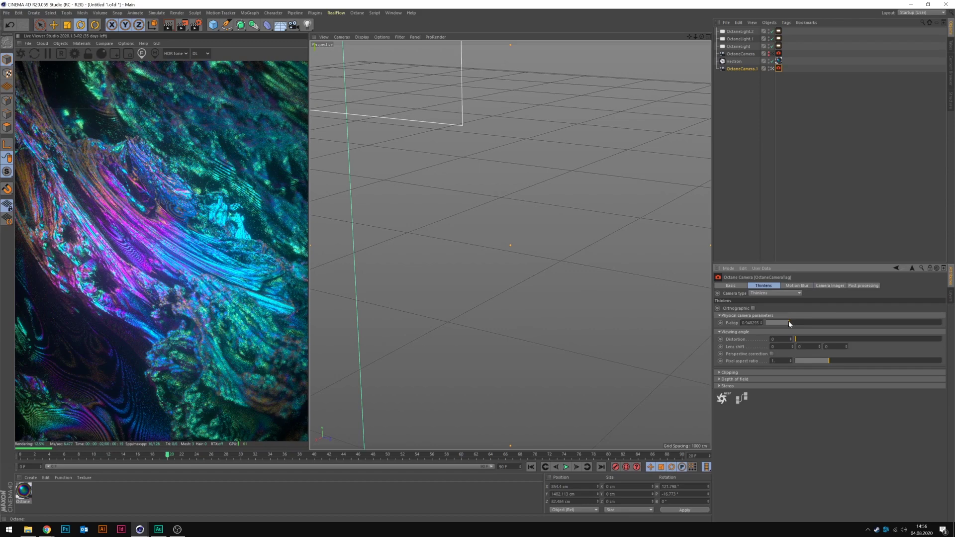
{"action": "left_click_drag", "start_coordinate": [788, 323], "coordinate": [784, 323]}
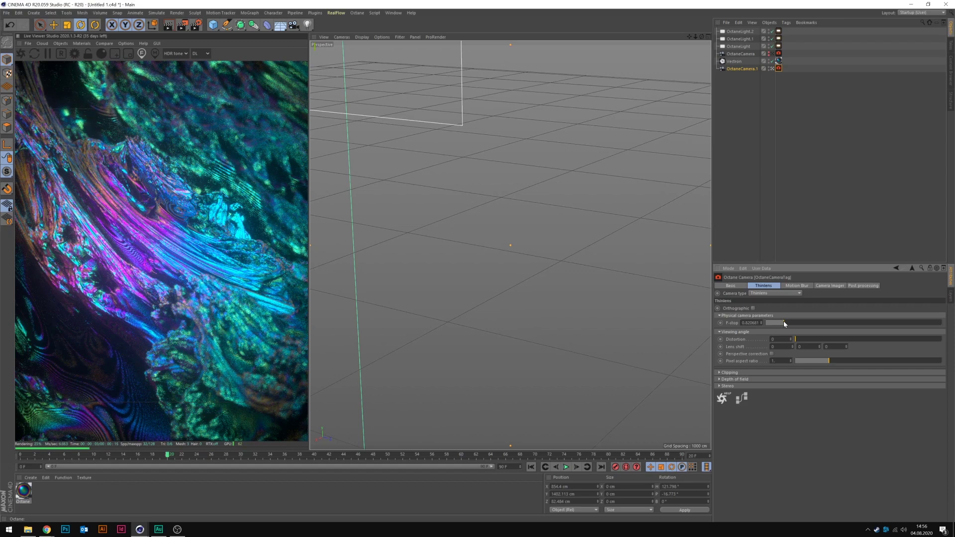
{"action": "left_click", "coordinate": [785, 322]}
{"action": "left_click", "coordinate": [784, 322]}
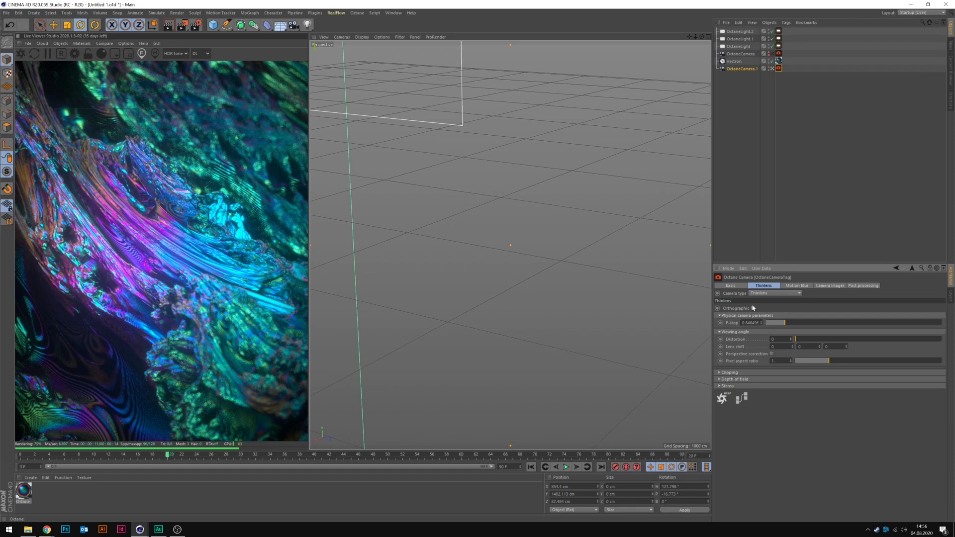
Duplicate the close-up camera OctaneCamera.1, place the copy last in the object list and orbit its view slightly to reframe the slope.
{"action": "left_click", "coordinate": [737, 71]}
{"action": "key", "text": "ctrl+c"}
{"action": "key", "text": "ctrl+v"}
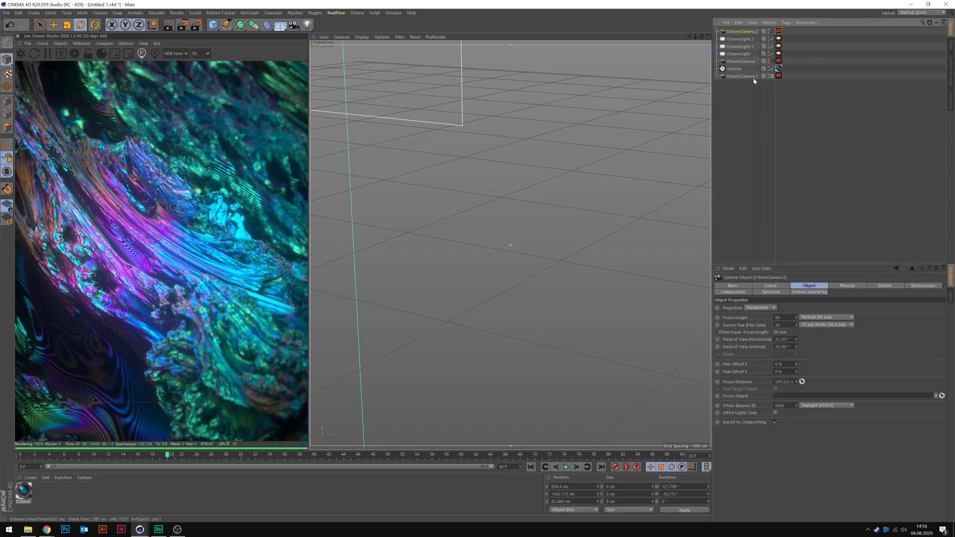
{"action": "left_click_drag", "start_coordinate": [748, 32], "coordinate": [746, 92]}
{"action": "left_click", "coordinate": [777, 76]}
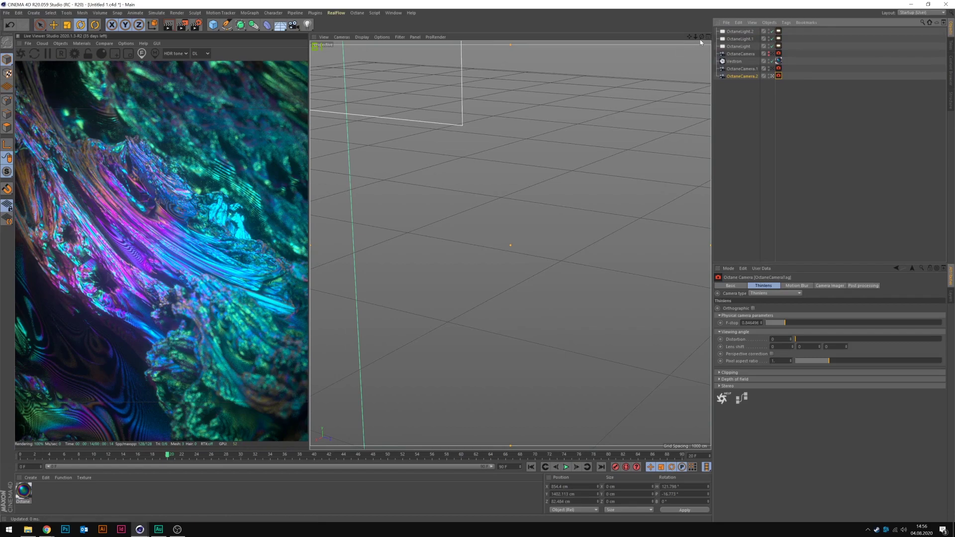
{"action": "mouse_move", "coordinate": [702, 37]}
{"action": "left_mouse_down"}
{"action": "mouse_move", "coordinate": [716, 124]}
{"action": "mouse_move", "coordinate": [691, 33]}
{"action": "left_mouse_up"}
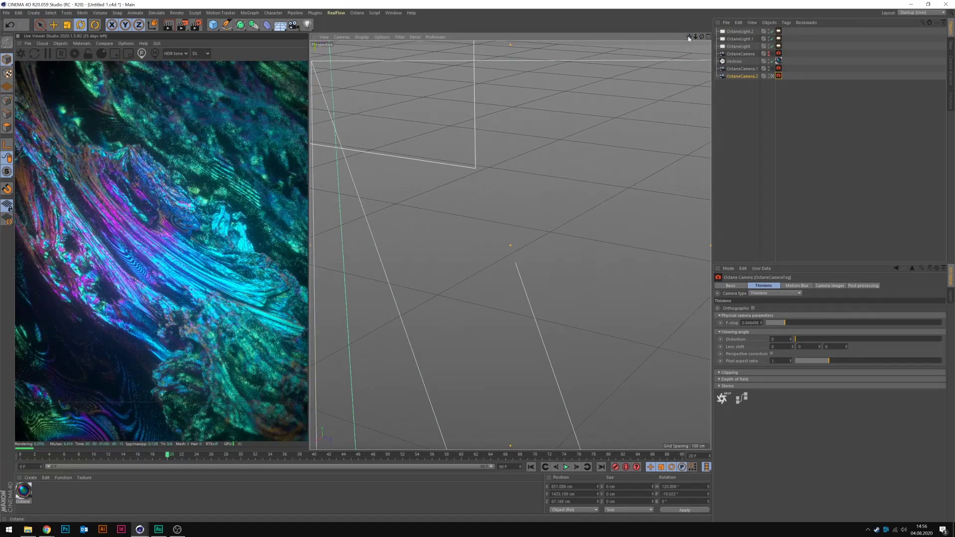
Compare the framing through each of the three Octane cameras and return to the view of the newest one.
{"action": "left_click", "coordinate": [772, 69]}
{"action": "left_click", "coordinate": [771, 76]}
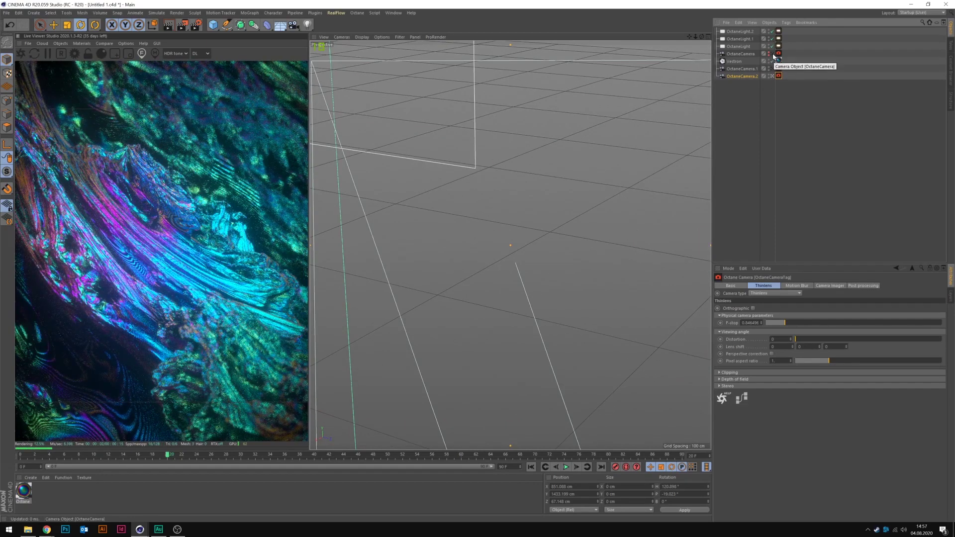
{"action": "left_click", "coordinate": [772, 54]}
{"action": "left_click", "coordinate": [772, 53]}
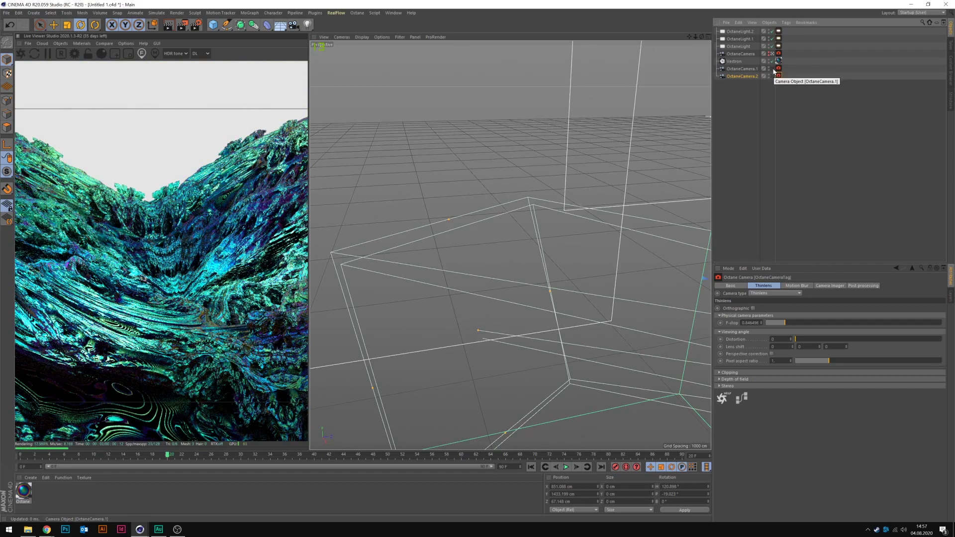
{"action": "left_click", "coordinate": [772, 69]}
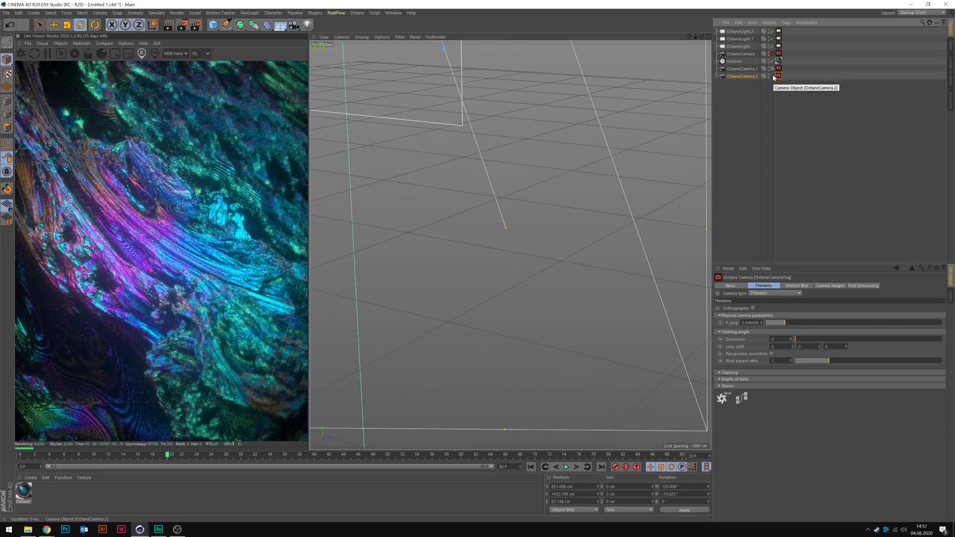
{"action": "left_click", "coordinate": [773, 76]}
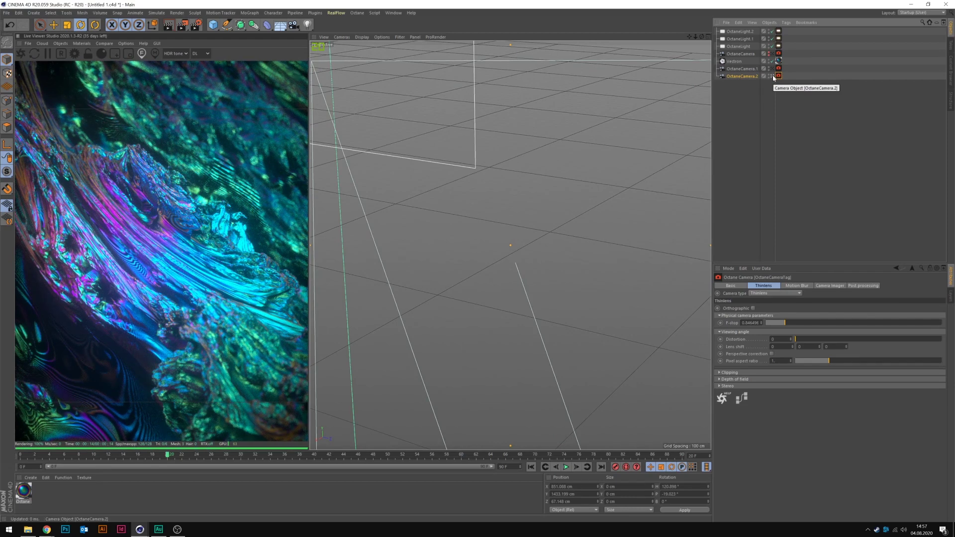
Choose Octane Renderer as the renderer and set the output size to 4000 by 5000 pixels.
{"action": "key", "text": "ctrl+b"}
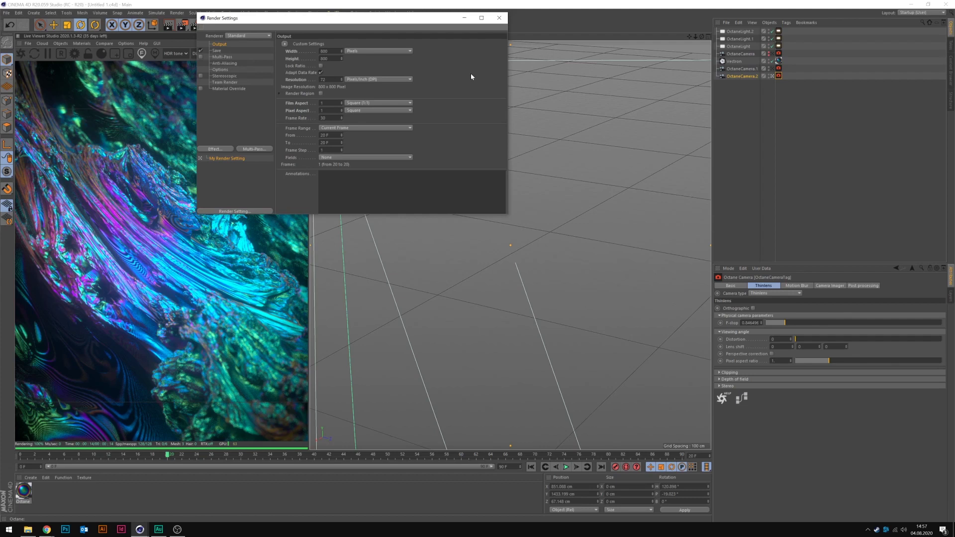
{"action": "left_click", "coordinate": [252, 36]}
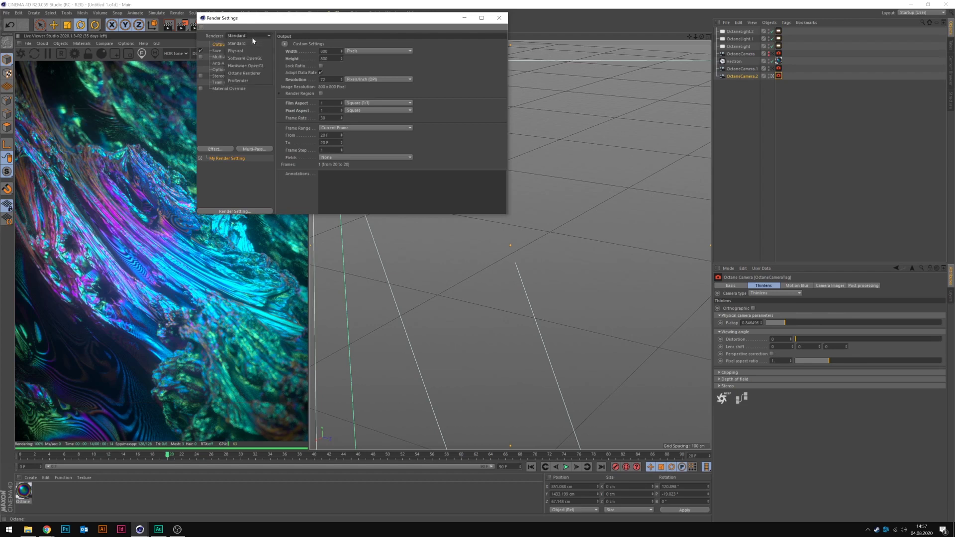
{"action": "left_click", "coordinate": [244, 73]}
{"action": "double_click", "coordinate": [325, 50]}
{"action": "type", "text": "4"}
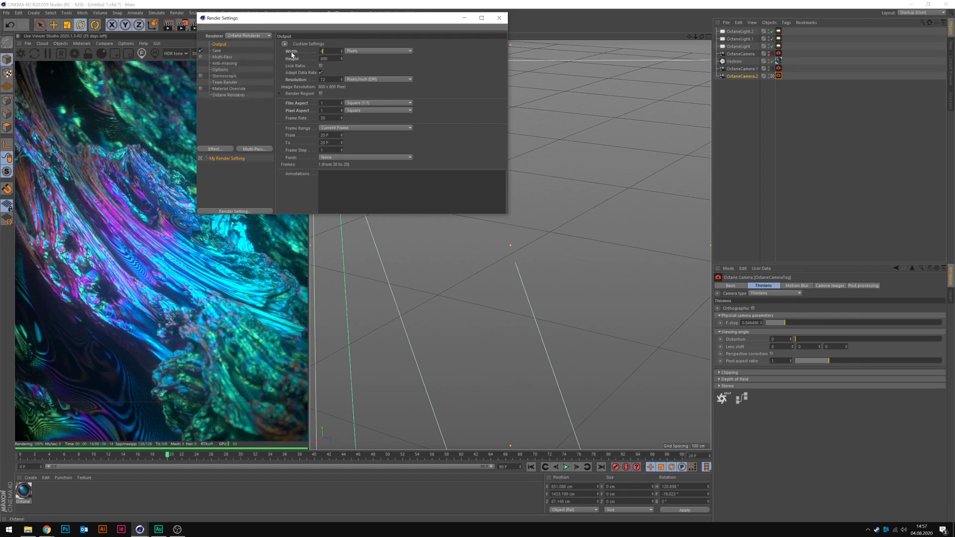
{"action": "type", "text": "000"}
{"action": "key", "text": "Return"}
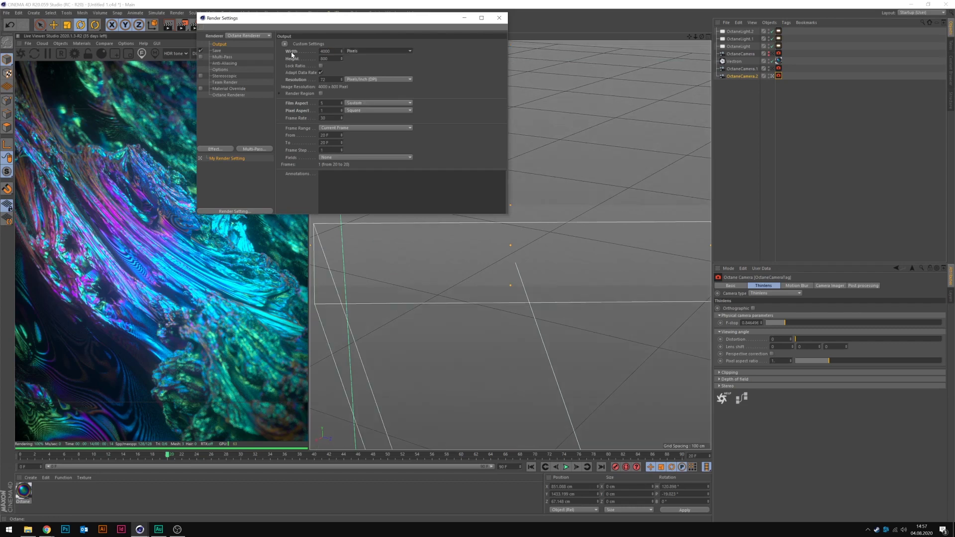
{"action": "key", "text": "Tab"}
{"action": "type", "text": "5000"}
{"action": "key", "text": "Return"}
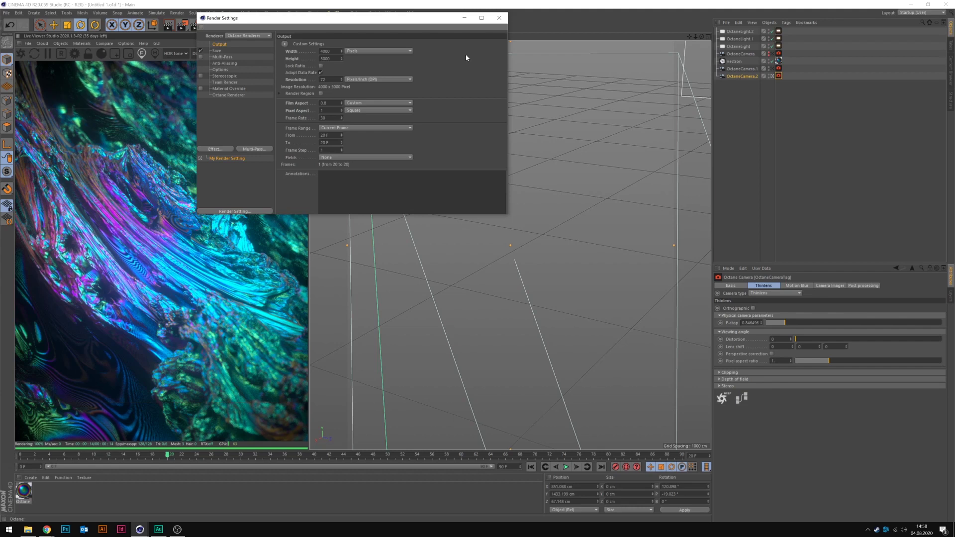
Set the rendered image to save as a JPG on the desktop, close the render settings and open the Live Viewer's settings.
{"action": "left_click", "coordinate": [217, 51]}
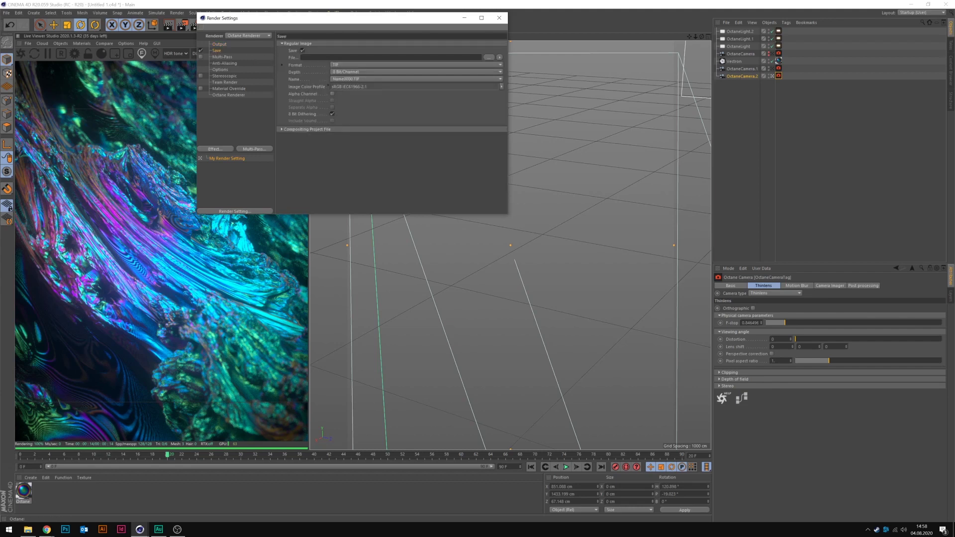
{"action": "left_click", "coordinate": [356, 65]}
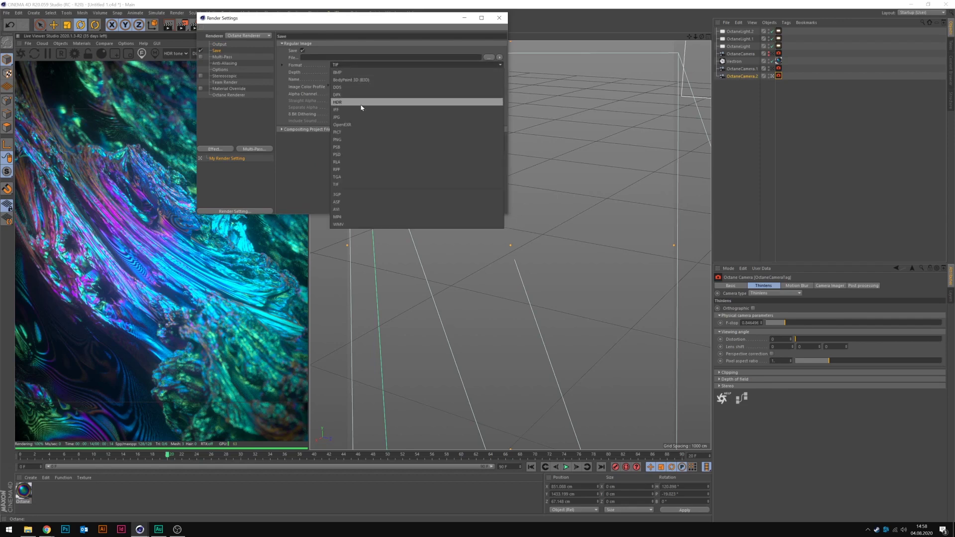
{"action": "left_click", "coordinate": [350, 120]}
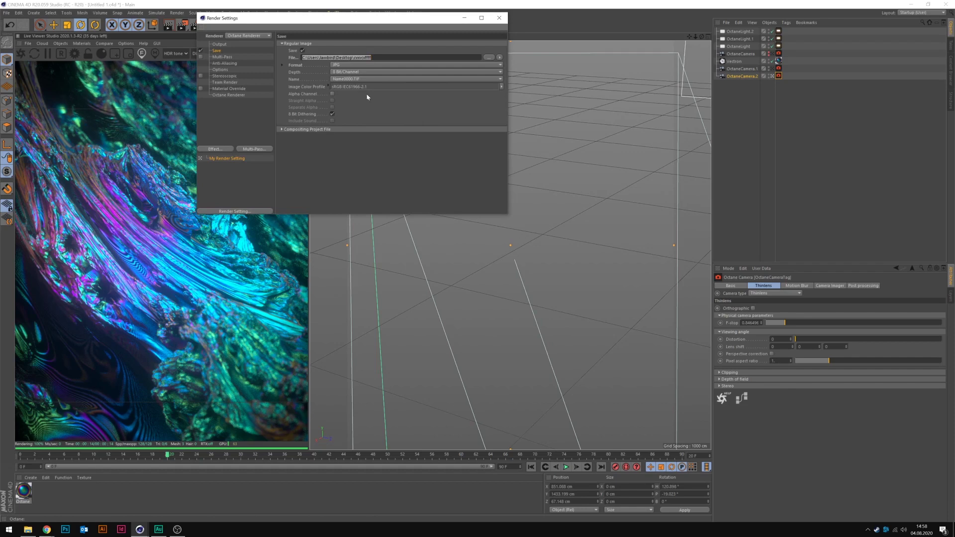
{"action": "left_click", "coordinate": [224, 57]}
{"action": "left_click", "coordinate": [499, 18]}
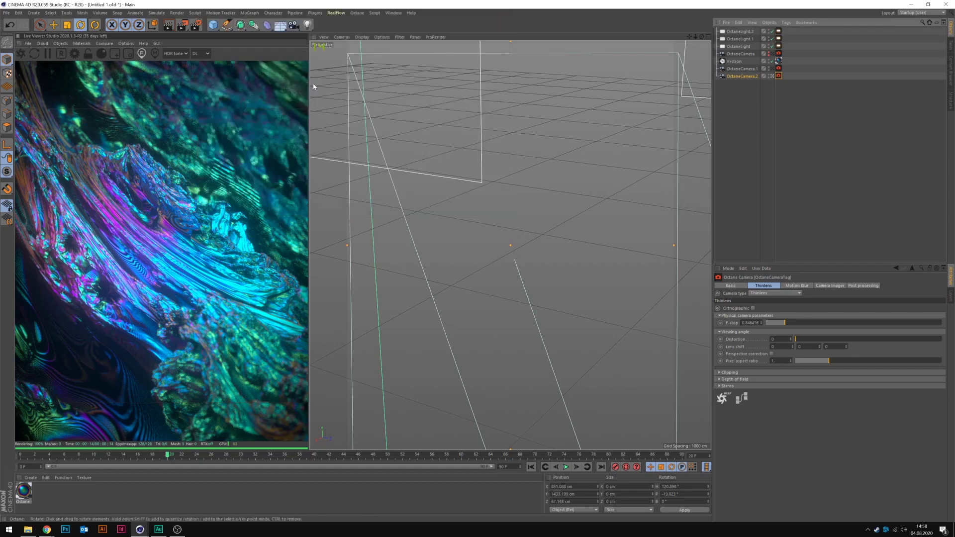
{"action": "left_click", "coordinate": [73, 55]}
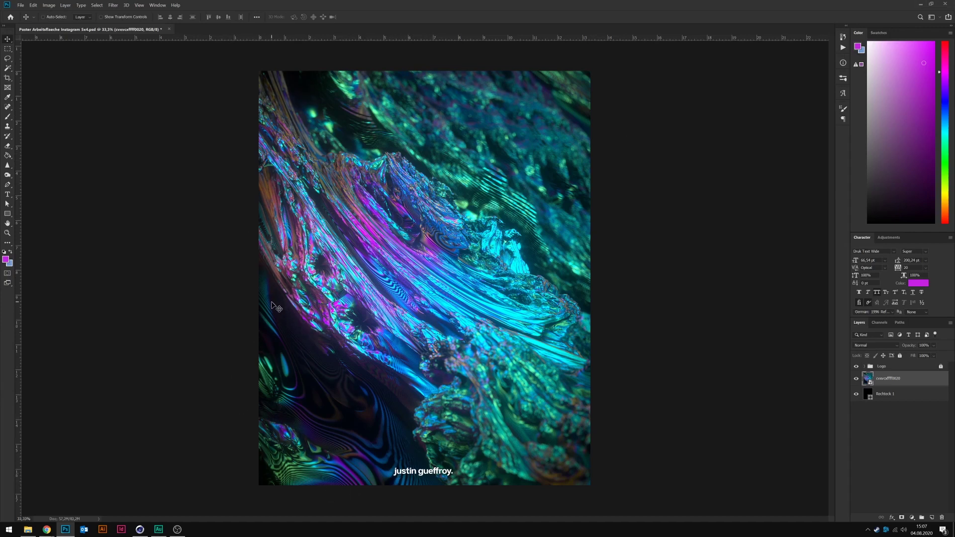
Switch to Photoshop, duplicate the render layer and apply a Camera Raw filter with higher exposure, contrast and shadows, and lower highlights and whites.
{"action": "key", "text": "ctrl+j"}
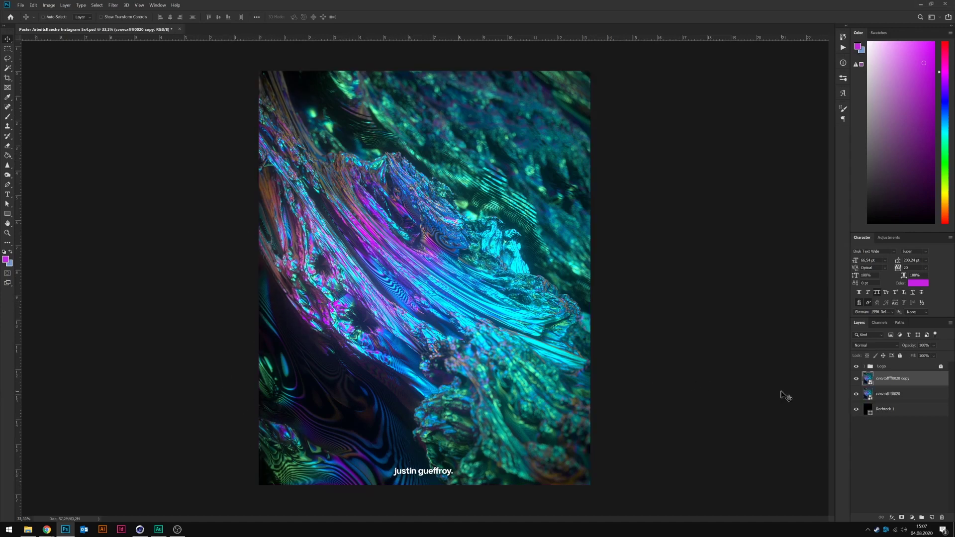
{"action": "left_click", "coordinate": [856, 395]}
{"action": "left_click", "coordinate": [114, 5]}
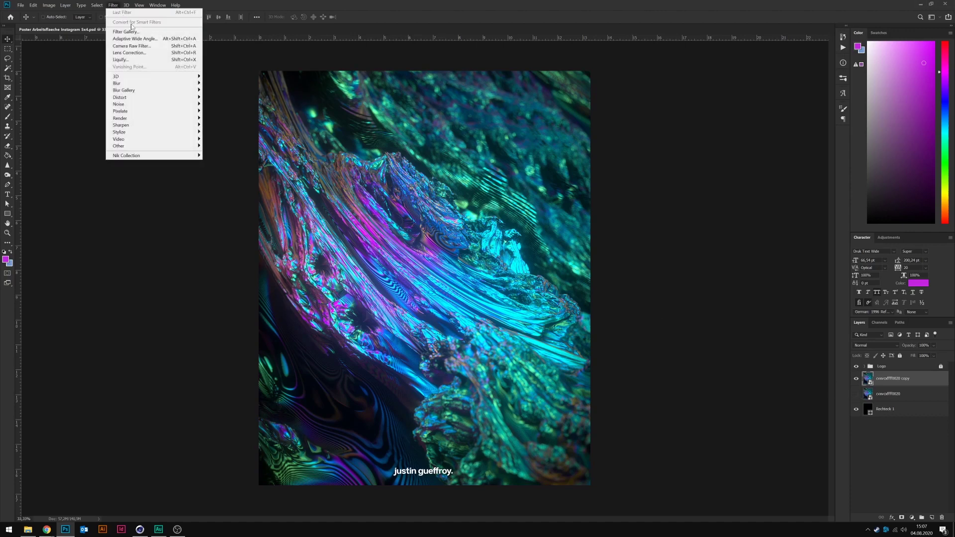
{"action": "left_click", "coordinate": [151, 47]}
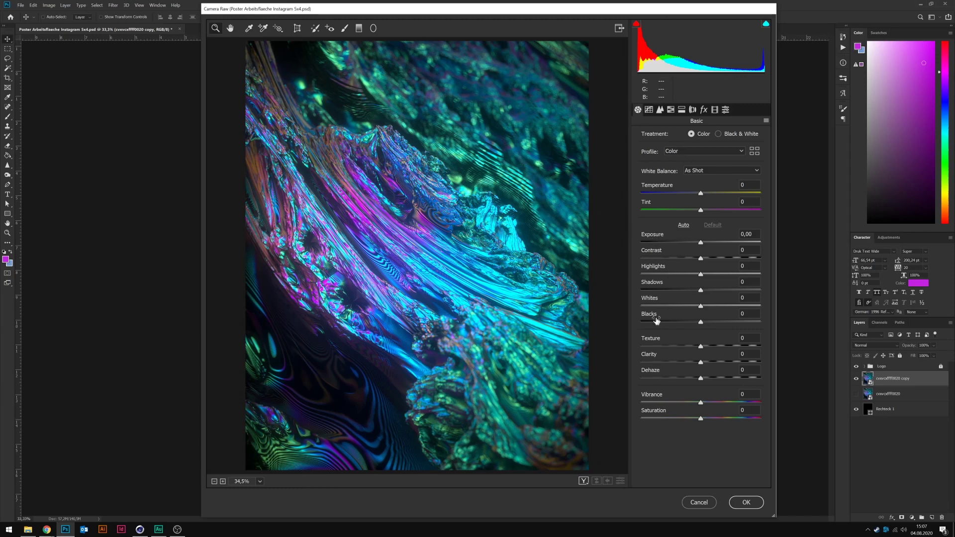
{"action": "left_click_drag", "start_coordinate": [700, 242], "coordinate": [704, 242]}
{"action": "left_click_drag", "start_coordinate": [701, 258], "coordinate": [711, 258]}
{"action": "mouse_move", "coordinate": [700, 274]}
{"action": "left_mouse_down"}
{"action": "mouse_move", "coordinate": [719, 275]}
{"action": "mouse_move", "coordinate": [697, 274]}
{"action": "left_mouse_up"}
{"action": "left_click_drag", "start_coordinate": [700, 290], "coordinate": [710, 290]}
{"action": "left_click_drag", "start_coordinate": [701, 306], "coordinate": [685, 306]}
{"action": "mouse_move", "coordinate": [700, 322]}
{"action": "left_mouse_down"}
{"action": "mouse_move", "coordinate": [678, 322]}
{"action": "mouse_move", "coordinate": [700, 322]}
{"action": "left_mouse_up"}
{"action": "key", "text": "Return"}
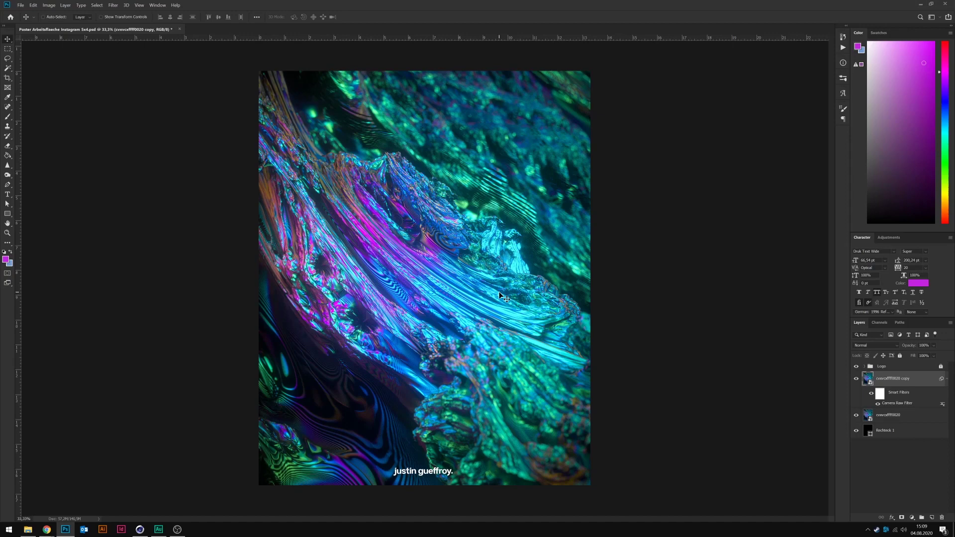
Compare the image with and without the Camera Raw copy by toggling that layer's visibility.
{"action": "left_click", "coordinate": [856, 379]}
{"action": "left_click", "coordinate": [856, 379]}
{"action": "left_click", "coordinate": [855, 380]}
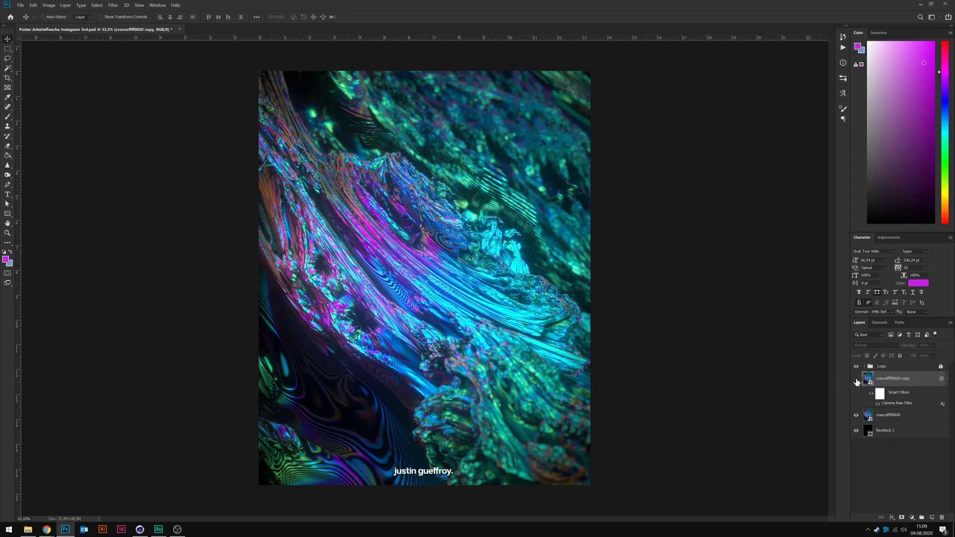
{"action": "left_click", "coordinate": [856, 380]}
{"action": "left_click", "coordinate": [856, 380]}
{"action": "left_click", "coordinate": [856, 380]}
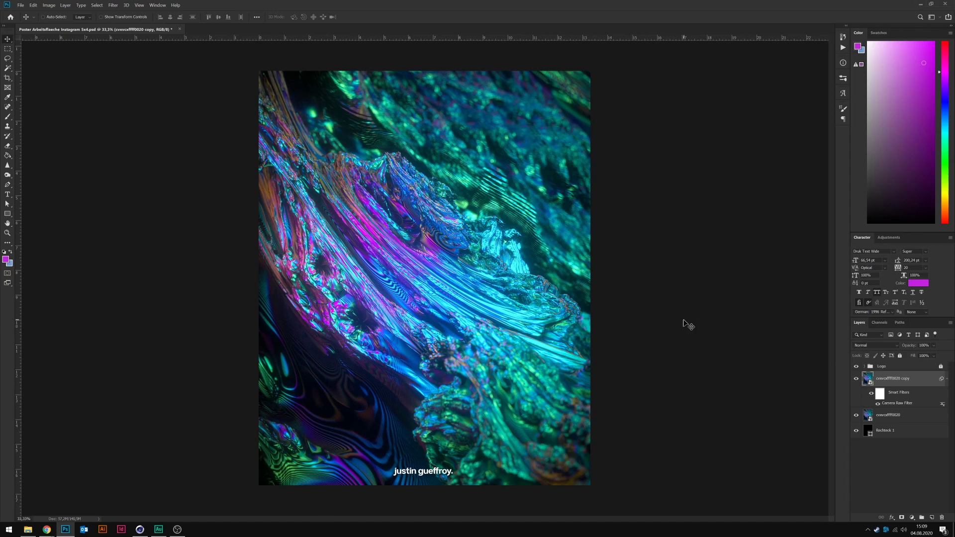
Duplicate the original render layer again, move the new copy above the Camera Raw layer and hide the original.
{"action": "left_click", "coordinate": [899, 416]}
{"action": "key", "text": "ctrl+j"}
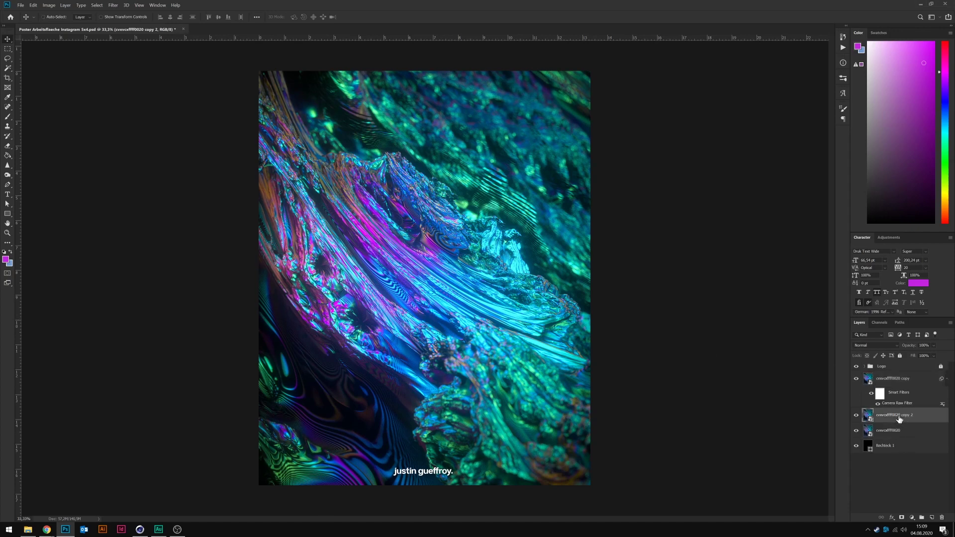
{"action": "left_click_drag", "start_coordinate": [899, 419], "coordinate": [894, 371]}
{"action": "left_click", "coordinate": [856, 430]}
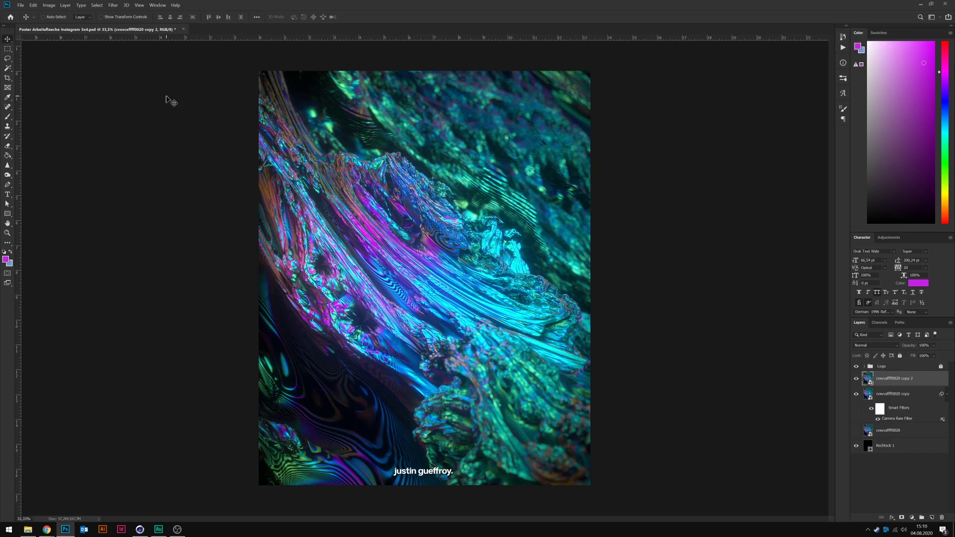
Apply a darkening RGB Curves adjustment to the top copy, with a point at about input 115, output 70 and another in the highlights.
{"action": "left_click", "coordinate": [66, 5]}
{"action": "mouse_move", "coordinate": [50, 5]}
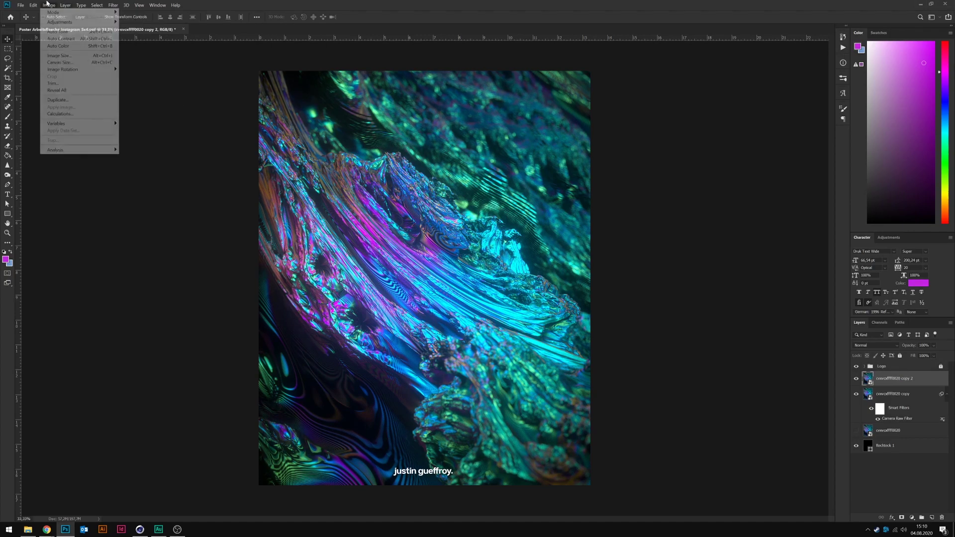
{"action": "mouse_move", "coordinate": [78, 22]}
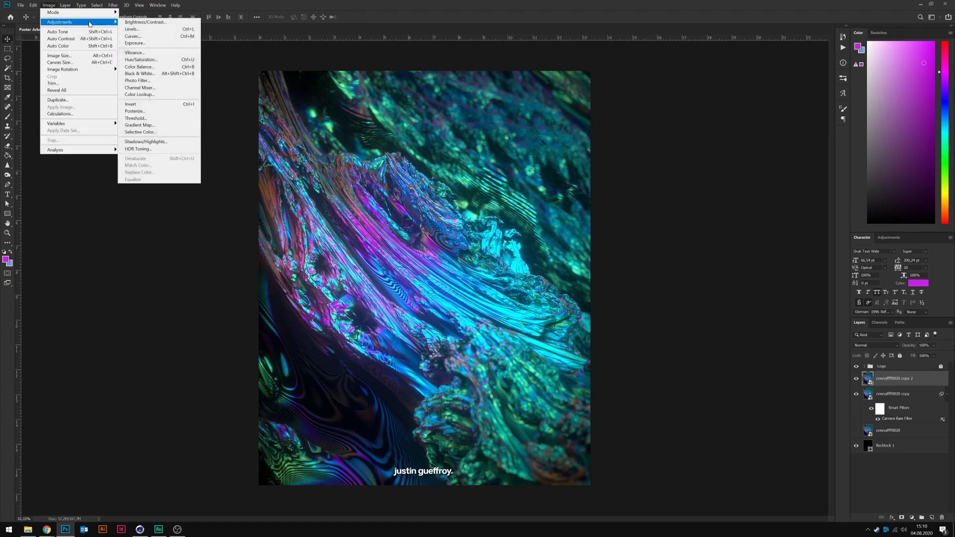
{"action": "left_click", "coordinate": [142, 36]}
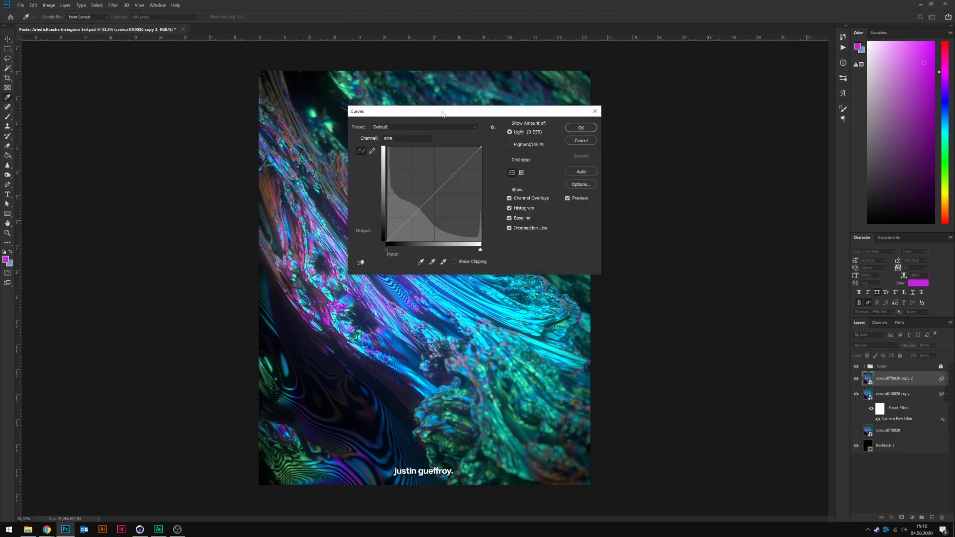
{"action": "left_click_drag", "start_coordinate": [441, 114], "coordinate": [639, 123]}
{"action": "mouse_move", "coordinate": [640, 196]}
{"action": "left_mouse_down"}
{"action": "mouse_move", "coordinate": [633, 209]}
{"action": "mouse_move", "coordinate": [658, 193]}
{"action": "left_mouse_up"}
{"action": "left_click_drag", "start_coordinate": [621, 226], "coordinate": [626, 224]}
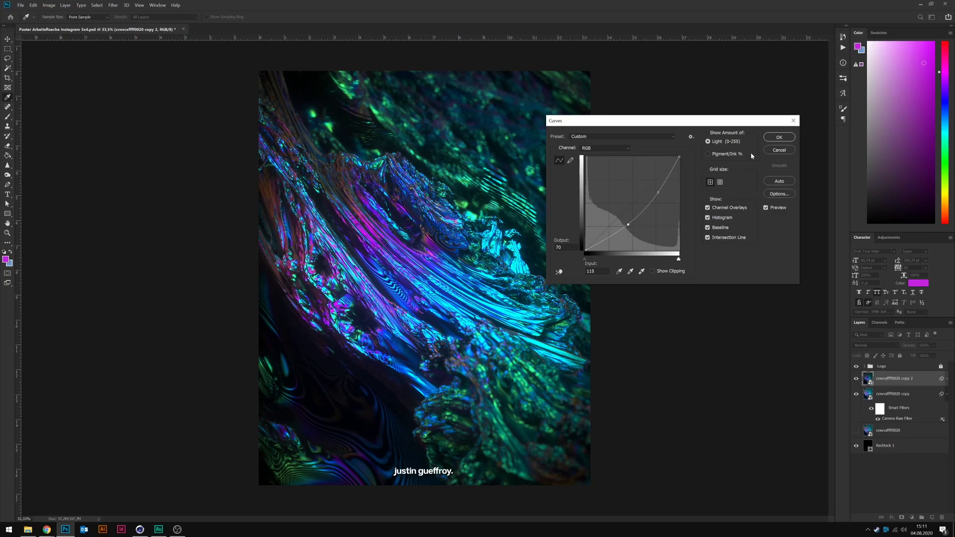
{"action": "left_click_drag", "start_coordinate": [658, 192], "coordinate": [656, 194]}
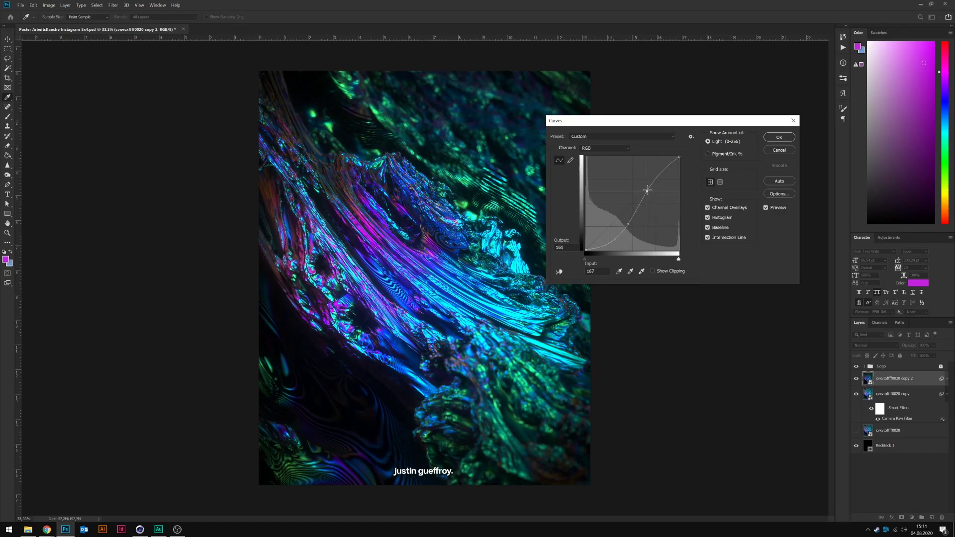
{"action": "left_click", "coordinate": [777, 137]}
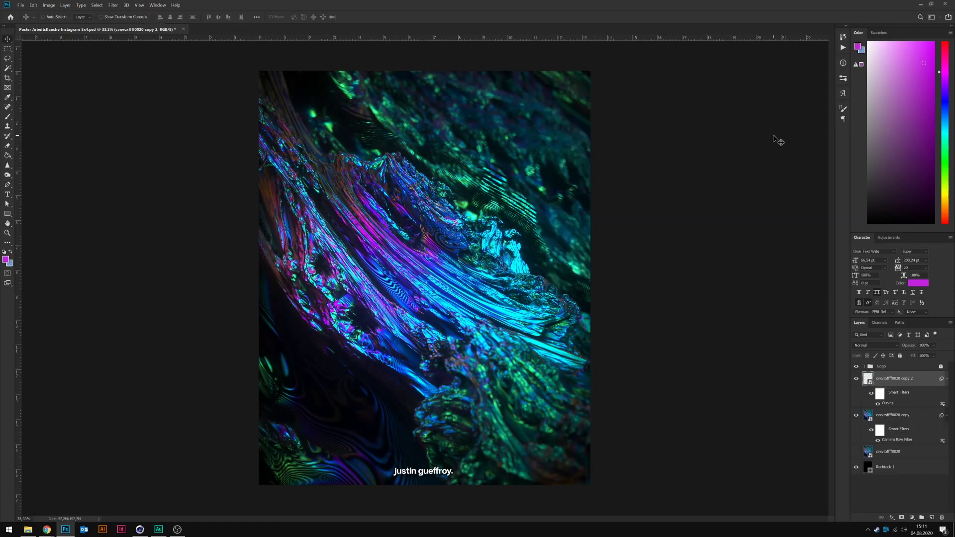
Add a black layer mask to the darkened Curves copy and paint white over the image's upper-right and lower-left areas.
{"action": "left_click", "coordinate": [901, 517]}
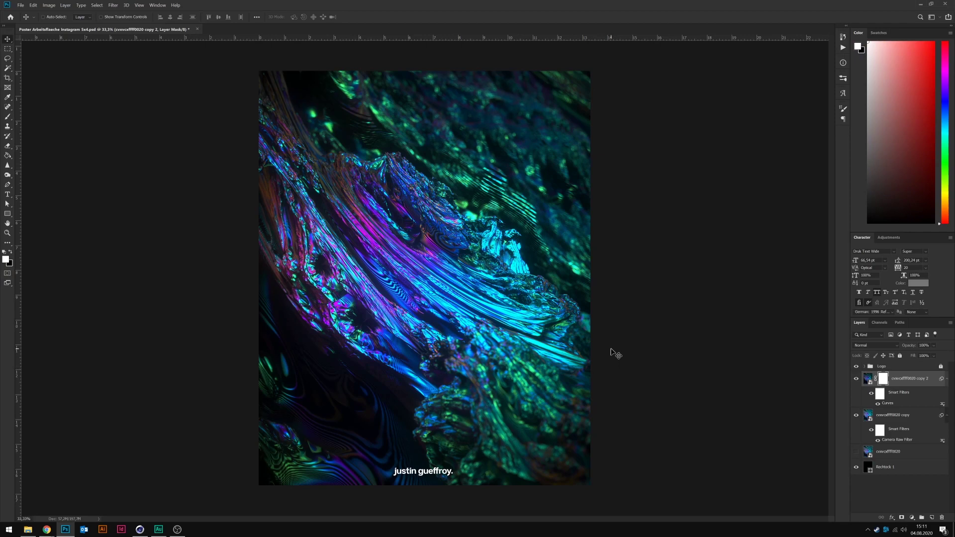
{"action": "key", "text": "ctrl+i"}
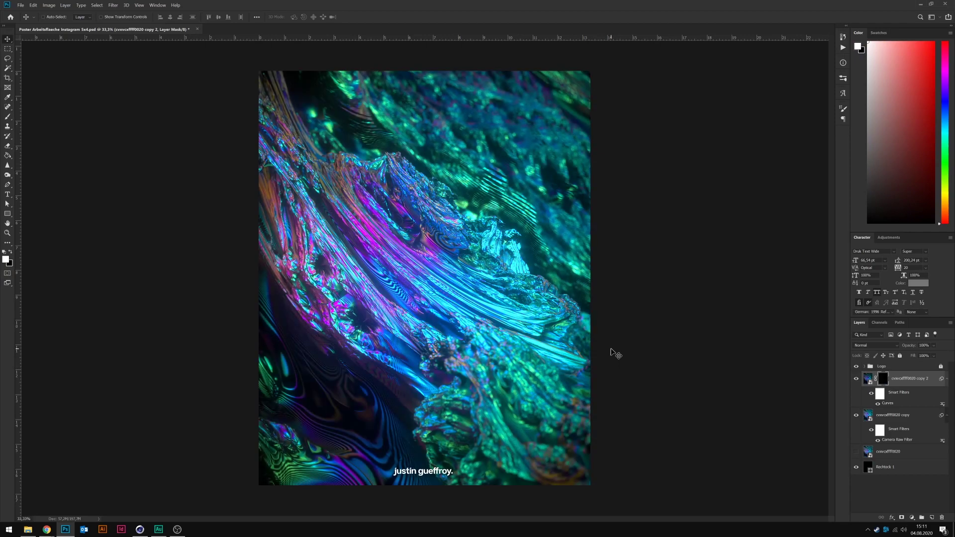
{"action": "key", "text": "b"}
{"action": "key", "text": "ctrl+minus"}
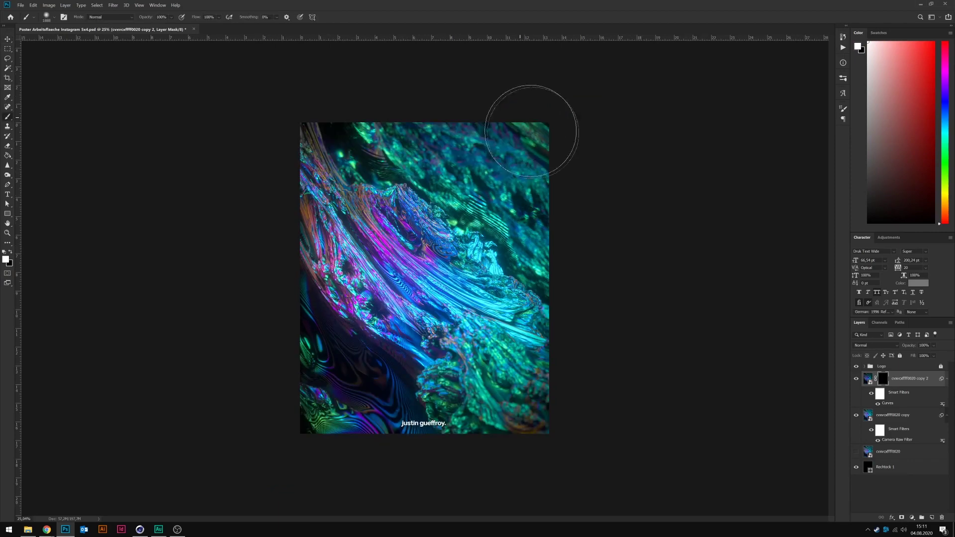
{"action": "left_click_drag", "start_coordinate": [484, 93], "coordinate": [539, 138]}
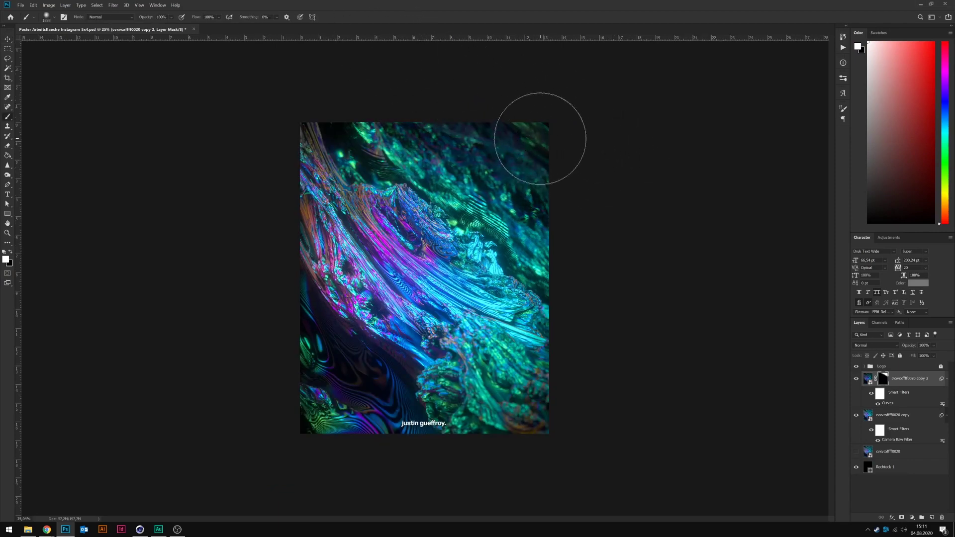
{"action": "right_click_drag", "start_coordinate": [518, 146], "coordinate": [501, 147], "text": "alt"}
{"action": "left_click_drag", "start_coordinate": [442, 122], "coordinate": [362, 92]}
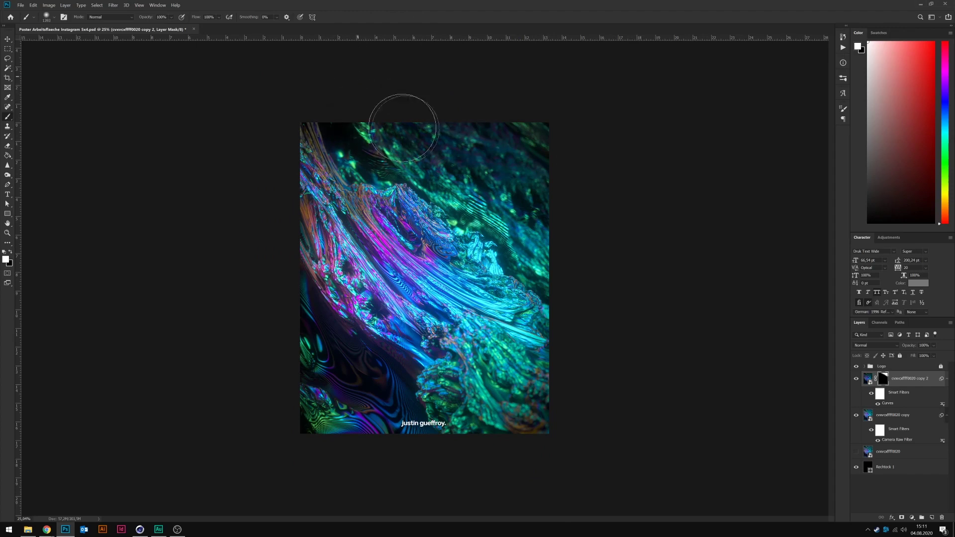
{"action": "left_click_drag", "start_coordinate": [404, 128], "coordinate": [582, 208]}
{"action": "mouse_move", "coordinate": [467, 149]}
{"action": "left_mouse_down"}
{"action": "mouse_move", "coordinate": [609, 256]}
{"action": "mouse_move", "coordinate": [477, 248]}
{"action": "mouse_move", "coordinate": [292, 334]}
{"action": "mouse_move", "coordinate": [420, 452]}
{"action": "mouse_move", "coordinate": [584, 332]}
{"action": "left_mouse_up"}
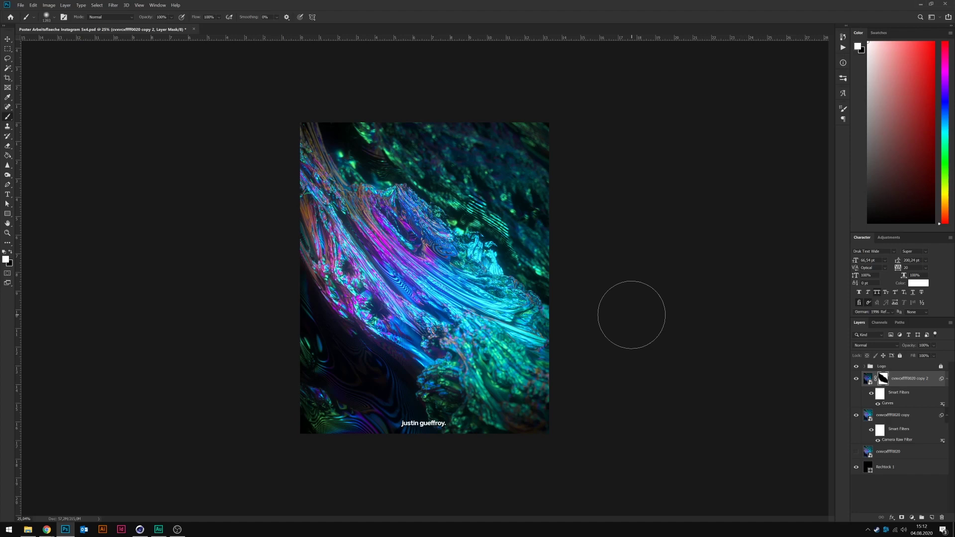
Duplicate the masked Curves layer and clear the smart filters from the new top copy.
{"action": "key", "text": "ctrl+j"}
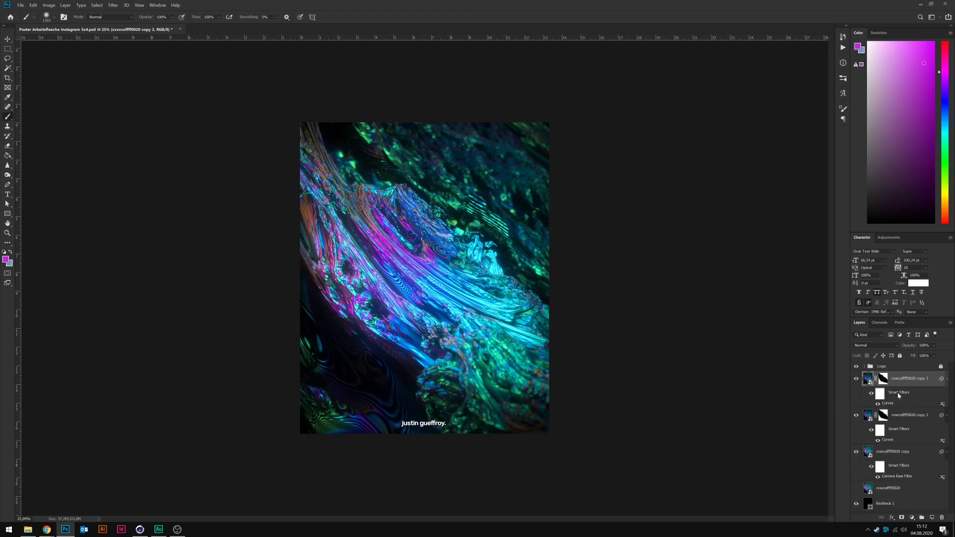
{"action": "right_click", "coordinate": [892, 392]}
{"action": "left_click", "coordinate": [901, 407]}
{"action": "right_click", "coordinate": [889, 390]}
{"action": "left_click", "coordinate": [901, 414]}
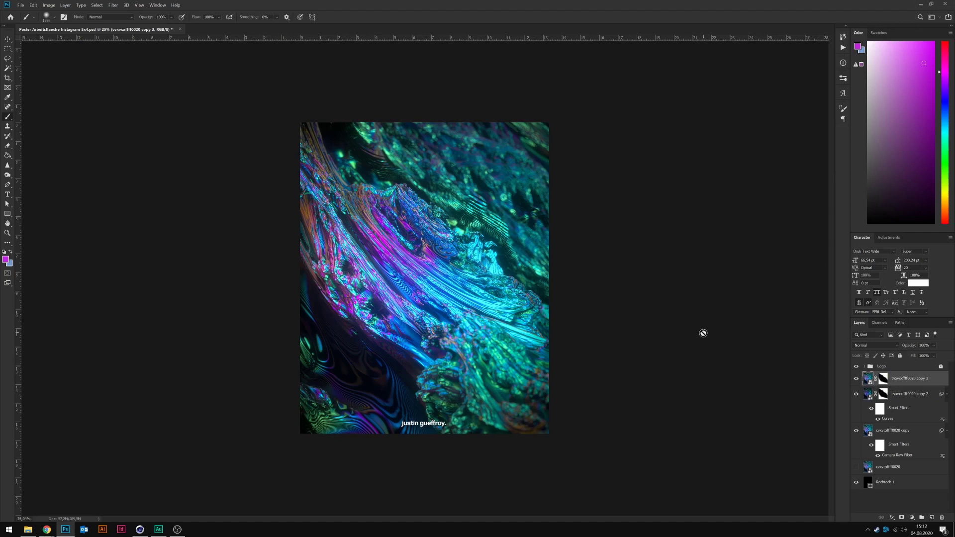
Apply a Hue/Saturation adjustment with reduced saturation to the new top copy.
{"action": "key", "text": "ctrl+u"}
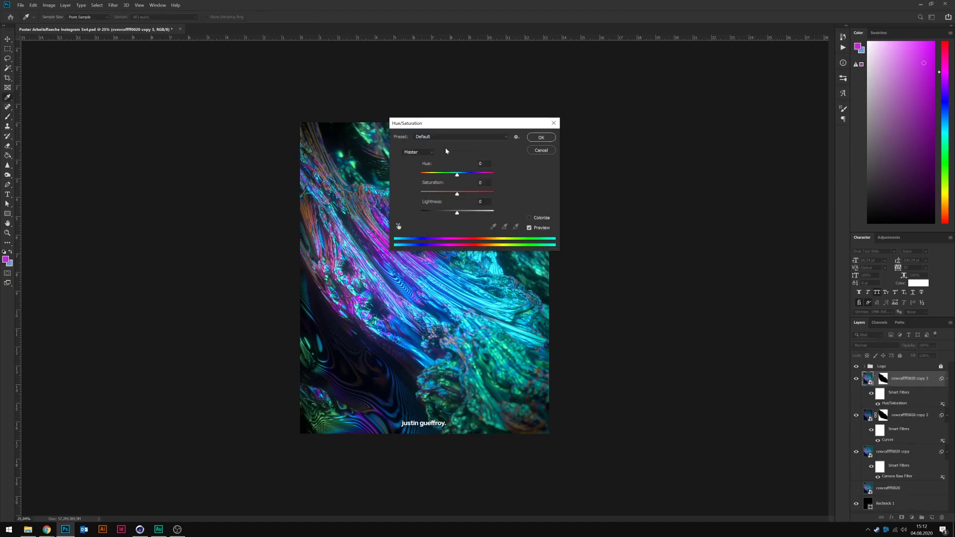
{"action": "left_click_drag", "start_coordinate": [452, 125], "coordinate": [676, 128]}
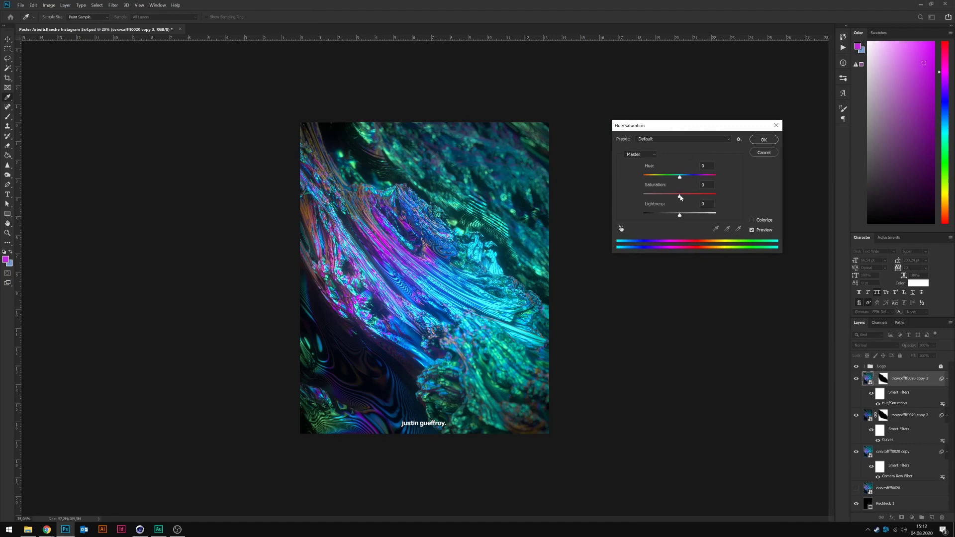
{"action": "mouse_move", "coordinate": [679, 195]}
{"action": "left_mouse_down"}
{"action": "mouse_move", "coordinate": [659, 194]}
{"action": "mouse_move", "coordinate": [680, 191]}
{"action": "left_mouse_up"}
{"action": "left_click", "coordinate": [764, 139]}
Choose the Burn tool and stamp all visible layers except the Logo group into a new layer, keeping the logo shown.
{"action": "left_click", "coordinate": [7, 176]}
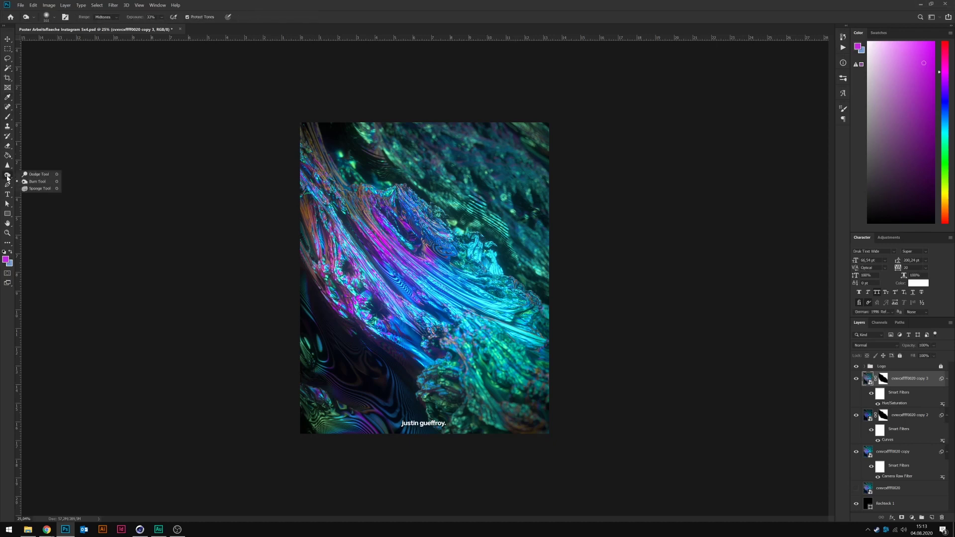
{"action": "left_click", "coordinate": [23, 180]}
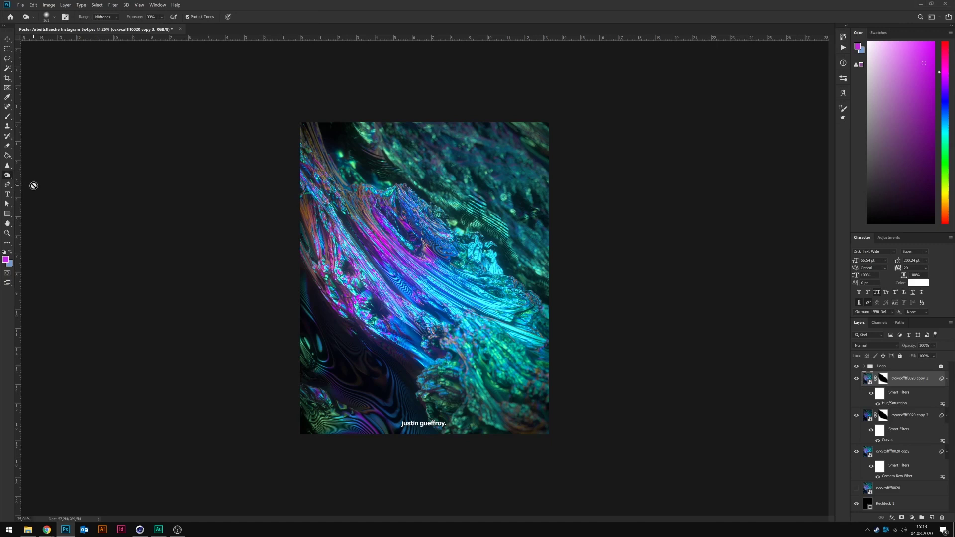
{"action": "left_click", "coordinate": [11, 176]}
{"action": "left_click", "coordinate": [35, 181]}
{"action": "left_click", "coordinate": [882, 378]}
{"action": "left_click", "coordinate": [856, 366]}
{"action": "key", "text": "ctrl+shift+alt+e"}
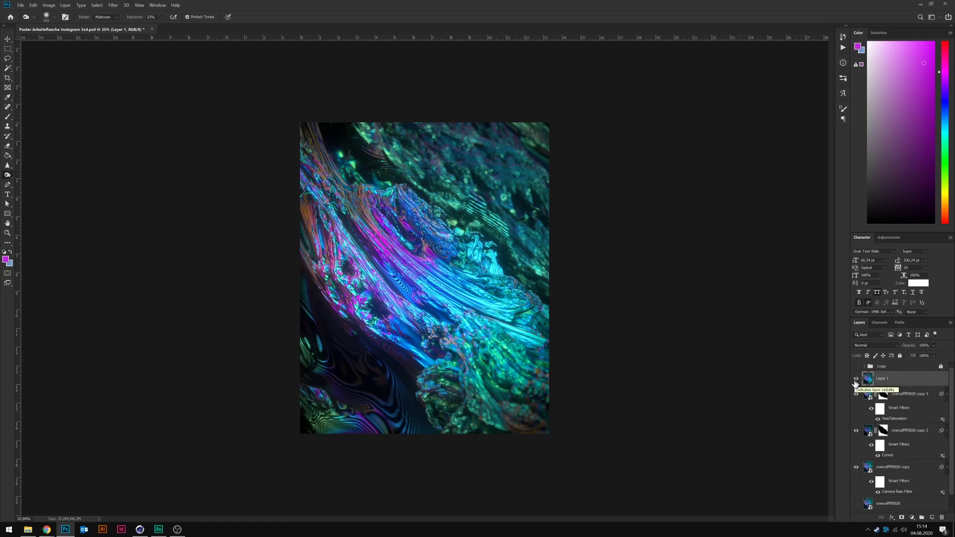
{"action": "left_click", "coordinate": [856, 366]}
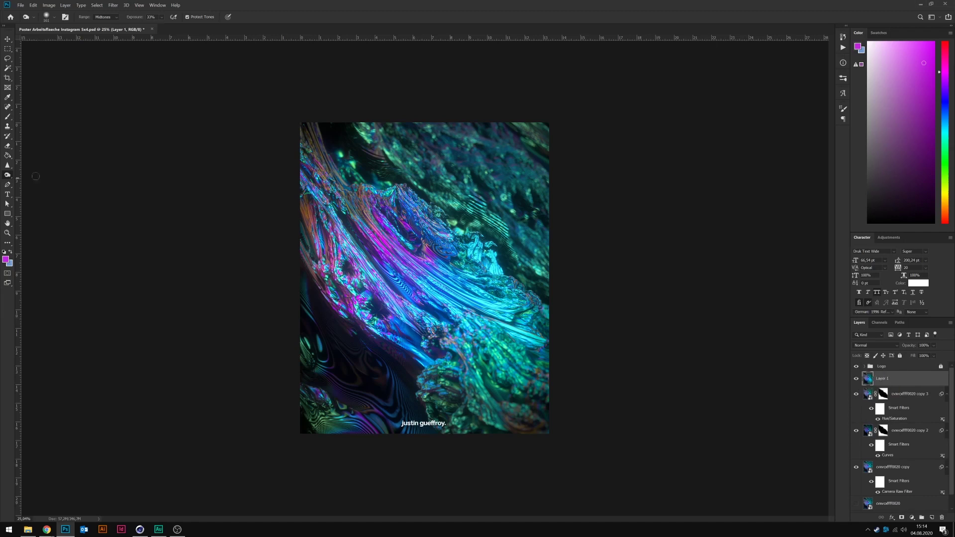
Burn the lower-left area and the upper-right background of the merged layer with large, soft midtone strokes.
{"action": "right_click_drag", "start_coordinate": [323, 382], "coordinate": [351, 382], "text": "alt"}
{"action": "left_click_drag", "start_coordinate": [320, 378], "coordinate": [306, 339]}
{"action": "left_click_drag", "start_coordinate": [554, 135], "coordinate": [418, 54]}
{"action": "right_click_drag", "start_coordinate": [417, 54], "coordinate": [450, 54], "text": "alt"}
{"action": "mouse_move", "coordinate": [465, 110]}
{"action": "left_mouse_down"}
{"action": "mouse_move", "coordinate": [593, 211]}
{"action": "mouse_move", "coordinate": [367, 109]}
{"action": "mouse_move", "coordinate": [748, 266]}
{"action": "left_mouse_up"}
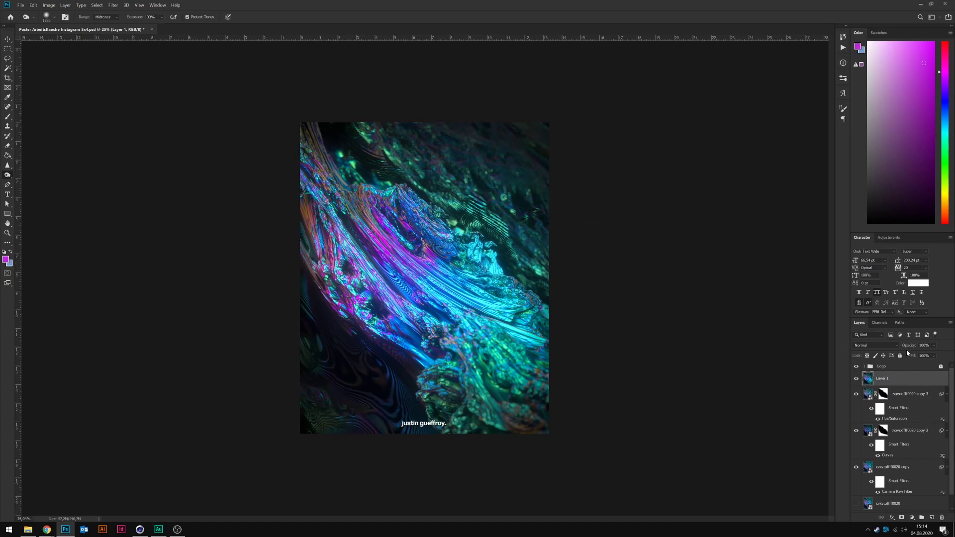
Reduce the burned layer's opacity to 90% and fit the whole image in view.
{"action": "left_click_drag", "start_coordinate": [908, 348], "coordinate": [910, 350]}
{"action": "key", "text": "v"}
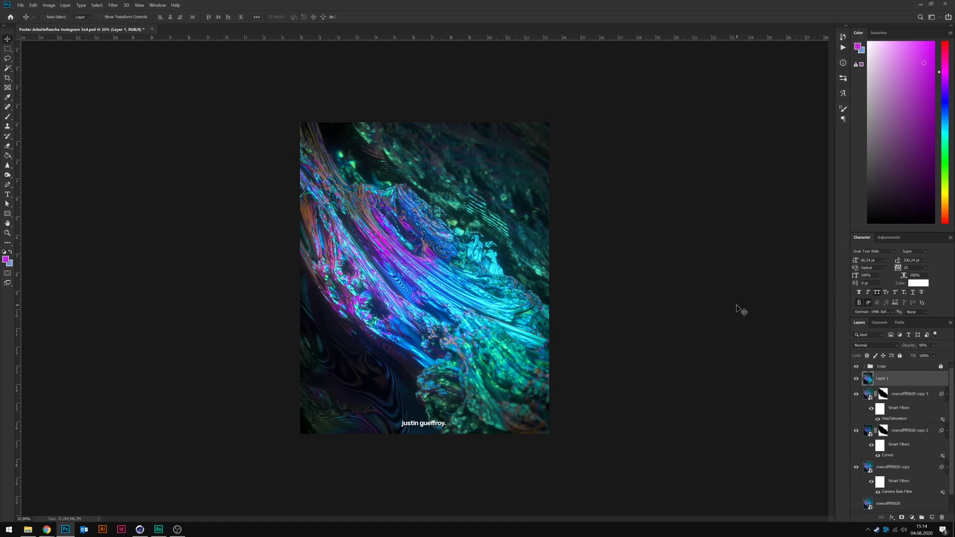
{"action": "key", "text": "ctrl+0"}
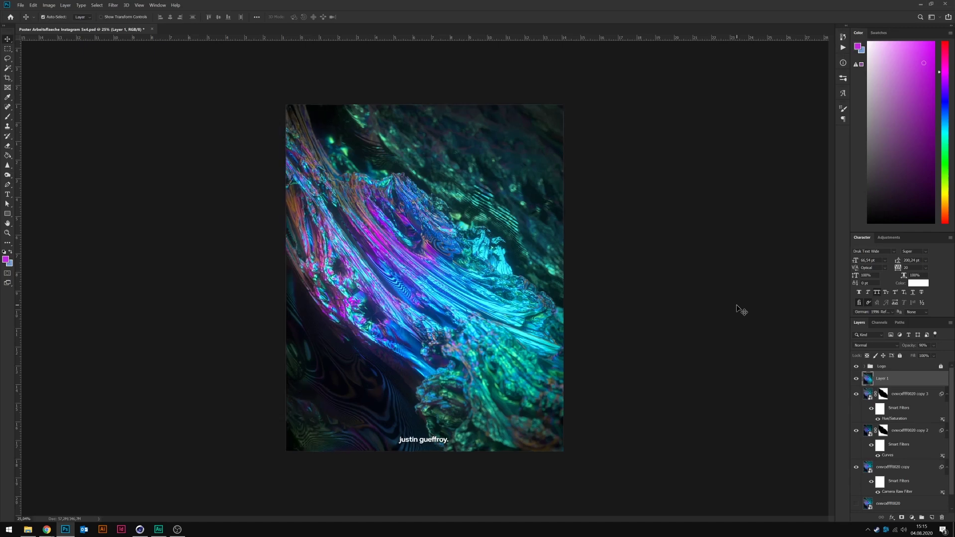